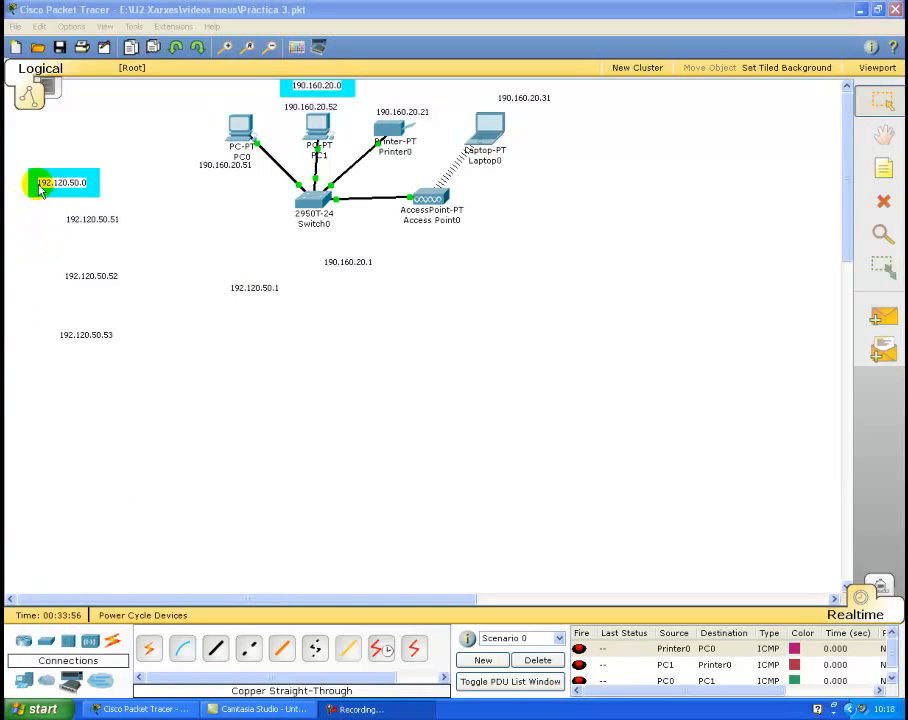
# Reposition the 192.120.50.51, 192.120.50.52 and 192.120.50.53 address labels to space them out below the 192.120.50.0 network label.
pyautogui.click(91, 341)
pyautogui.moveTo(91, 341); pyautogui.dragTo(108, 367)
pyautogui.moveTo(102, 277); pyautogui.dragTo(107, 284)
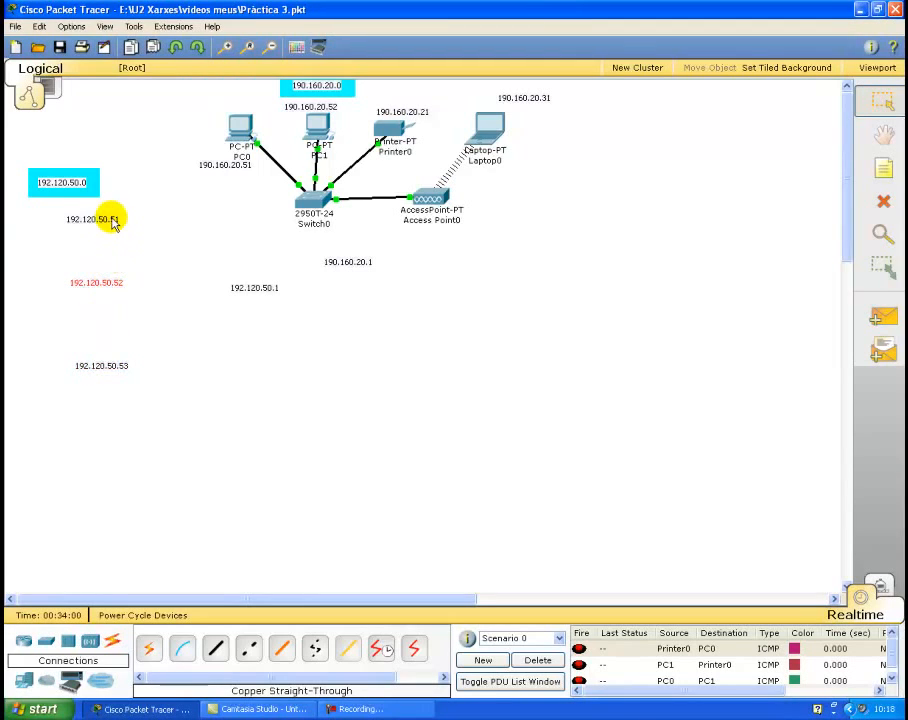
pyautogui.moveTo(114, 224); pyautogui.dragTo(124, 220)
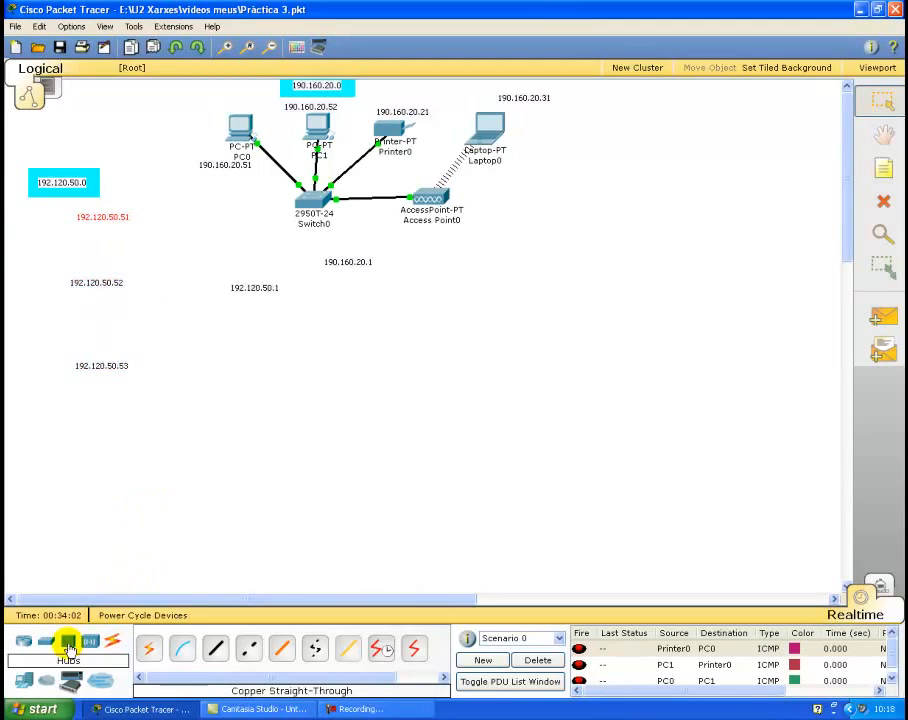
# Place three generic PCs in a column, one beside each of the 192.120.50.51, 192.120.50.52 and 192.120.50.53 labels.
pyautogui.click(24, 681)
pyautogui.click(148, 647)
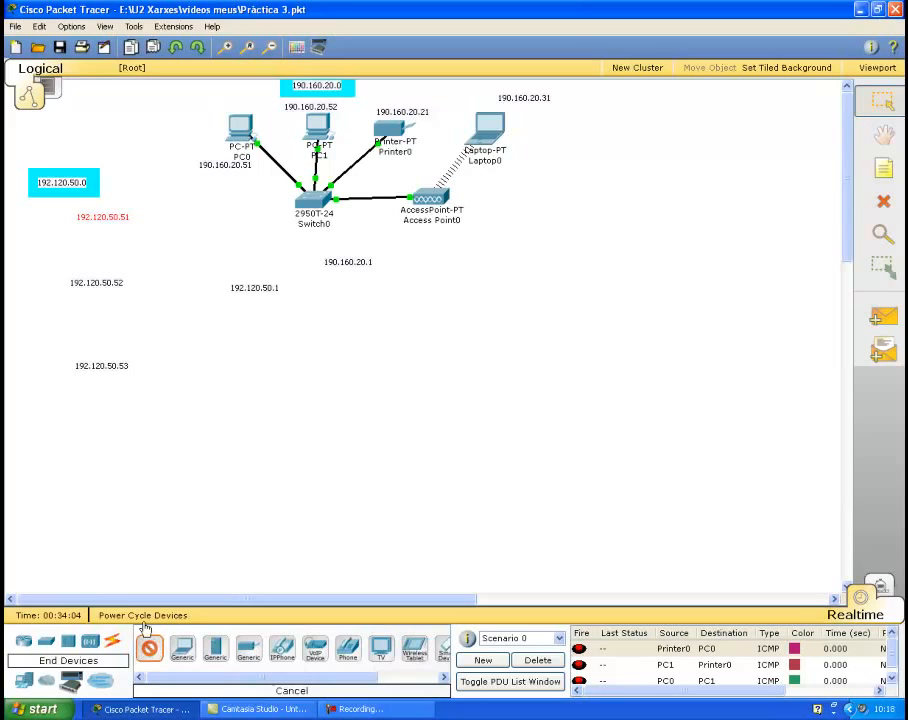
pyautogui.click(34, 216)
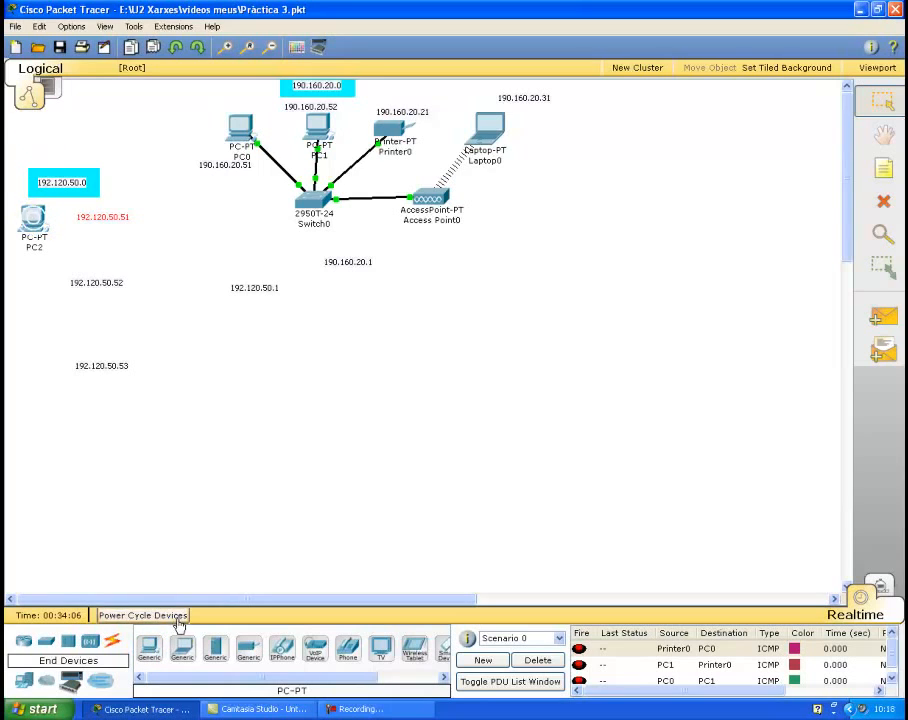
pyautogui.click(148, 647)
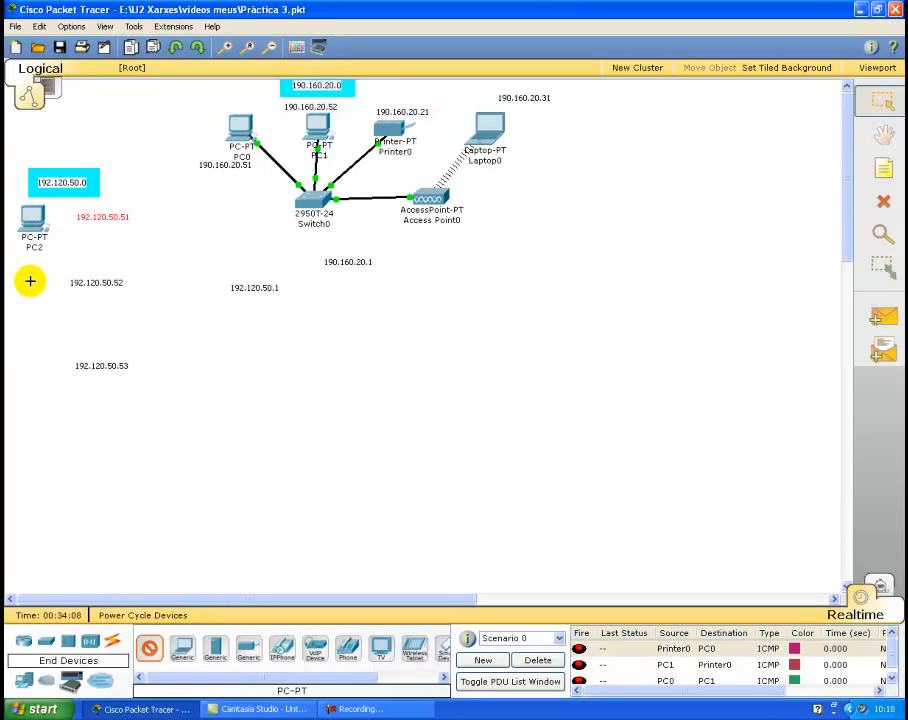
pyautogui.click(30, 281)
pyautogui.click(148, 647)
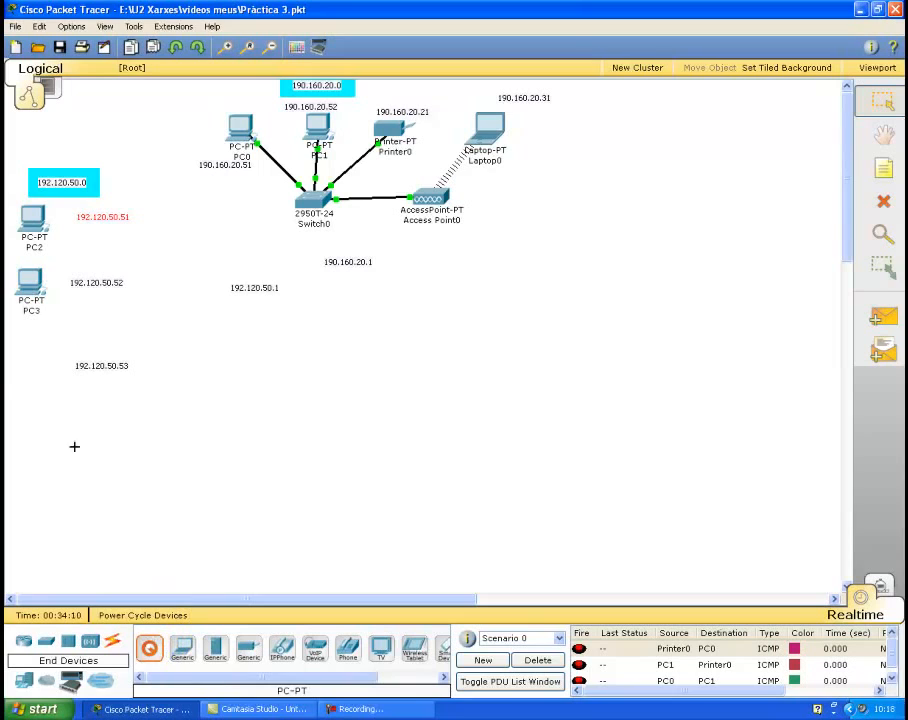
pyautogui.click(30, 369)
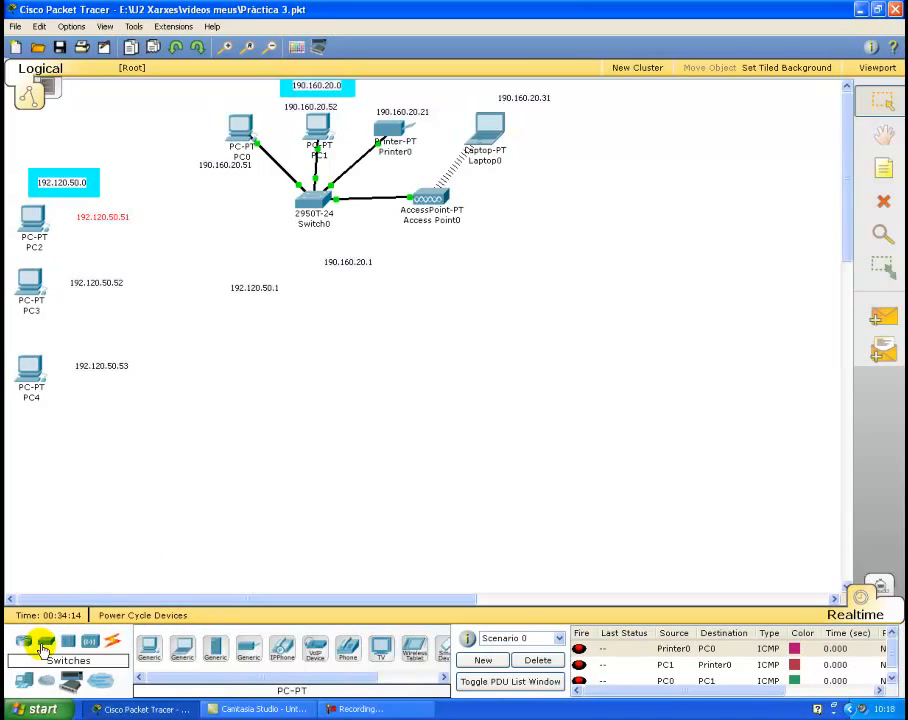
# Place a 2950-24 switch between the 192.120.50.52 and 192.120.50.1 labels.
pyautogui.click(43, 648)
pyautogui.click(148, 647)
pyautogui.click(164, 291)
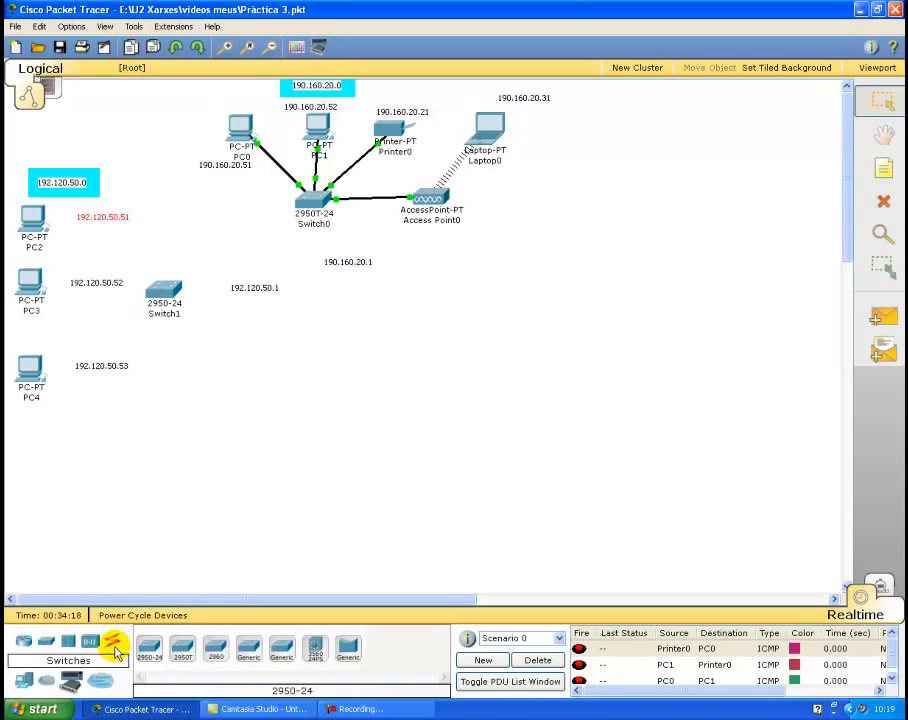
# Connect PC2's FastEthernet port to FastEthernet0/1 on Switch1 with a copper straight-through cable.
pyautogui.click(113, 643)
pyautogui.click(215, 648)
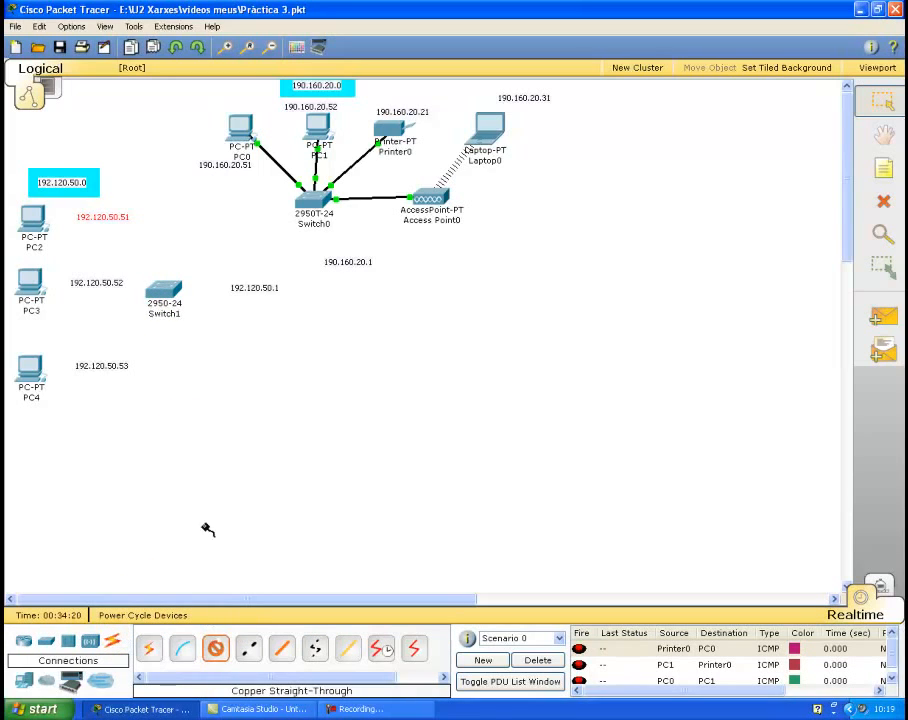
pyautogui.click(27, 215)
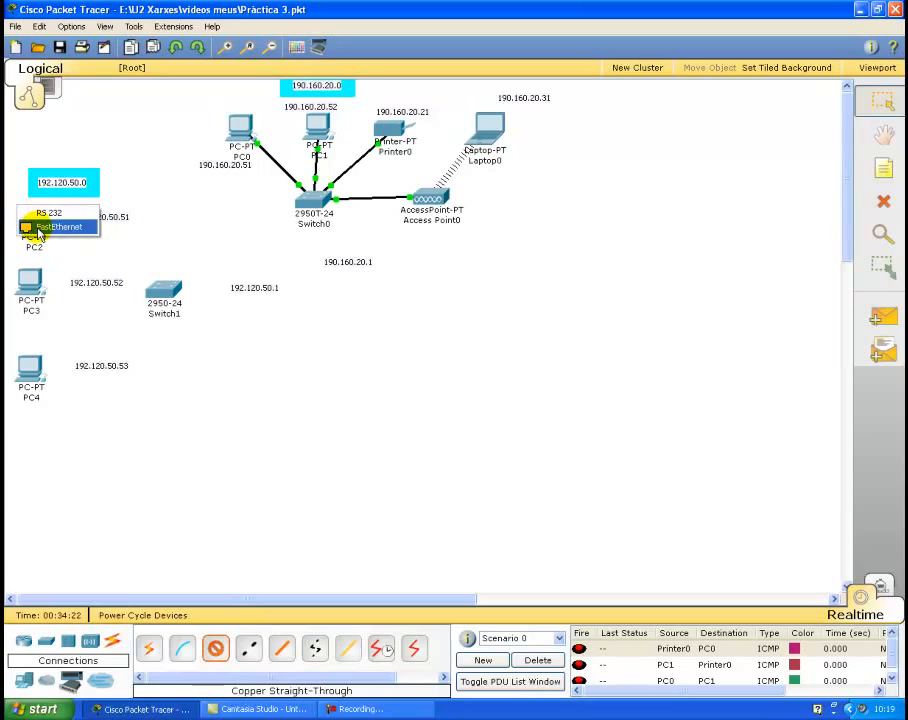
pyautogui.click(40, 228)
pyautogui.click(158, 287)
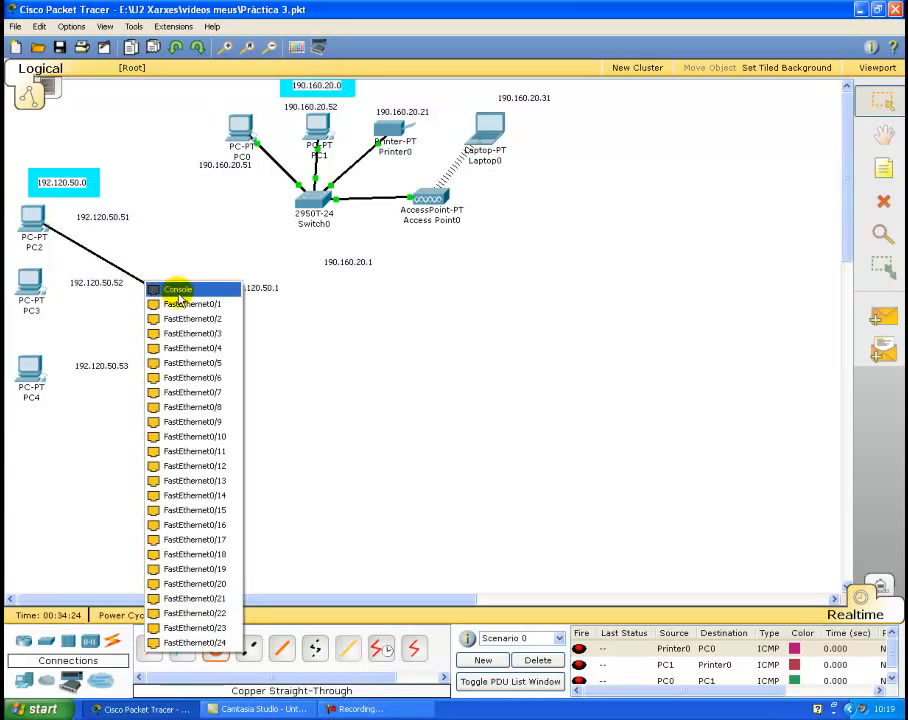
pyautogui.click(180, 303)
# Connect PC3's FastEthernet port to FastEthernet0/2 on Switch1 with a copper straight-through cable.
pyautogui.click(215, 650)
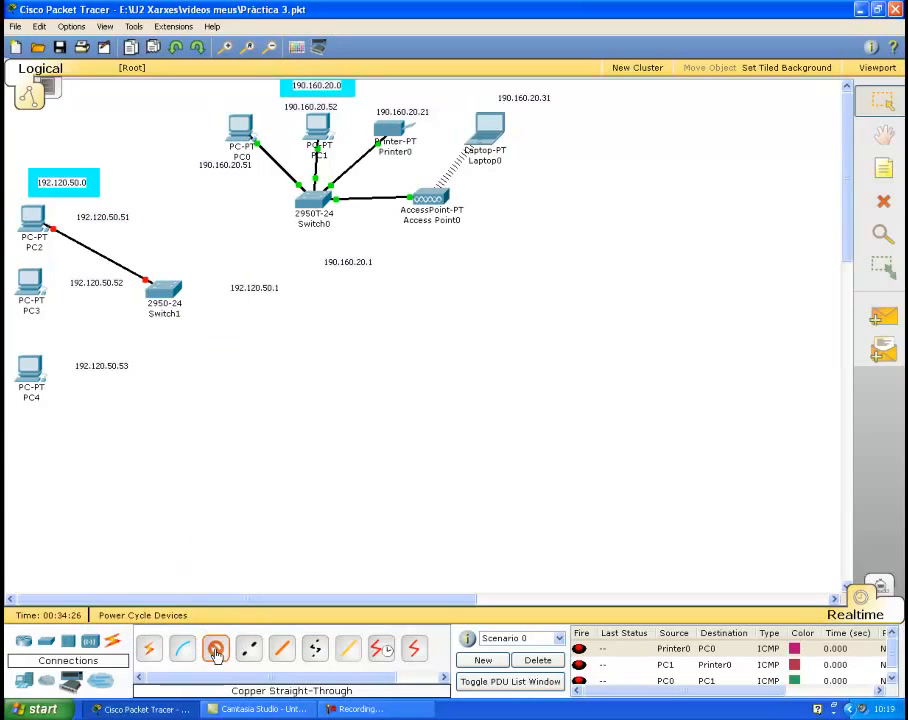
pyautogui.click(30, 281)
pyautogui.click(45, 289)
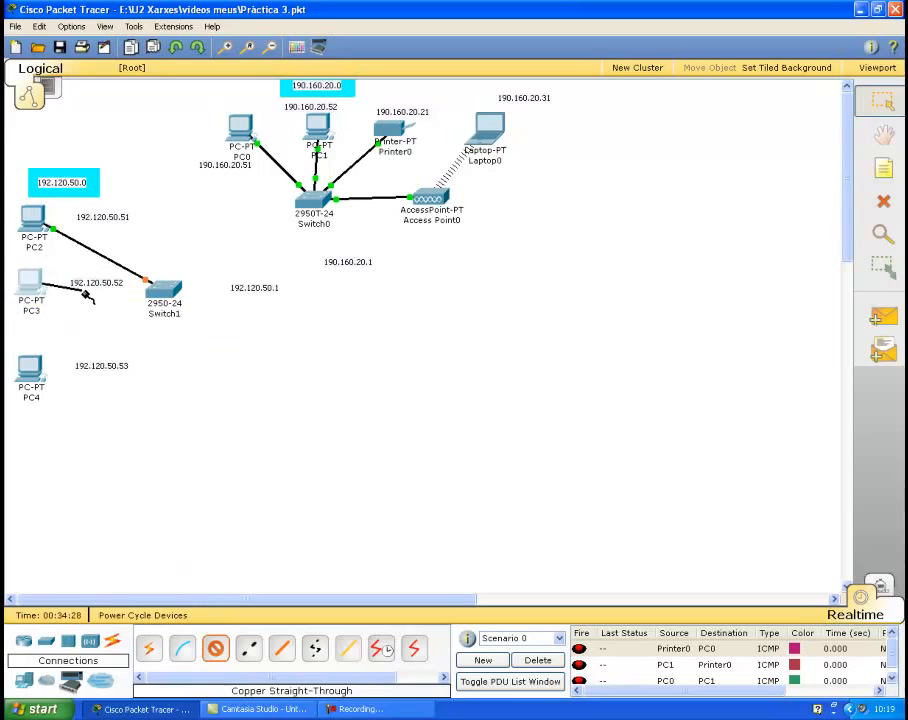
pyautogui.click(155, 286)
pyautogui.click(182, 304)
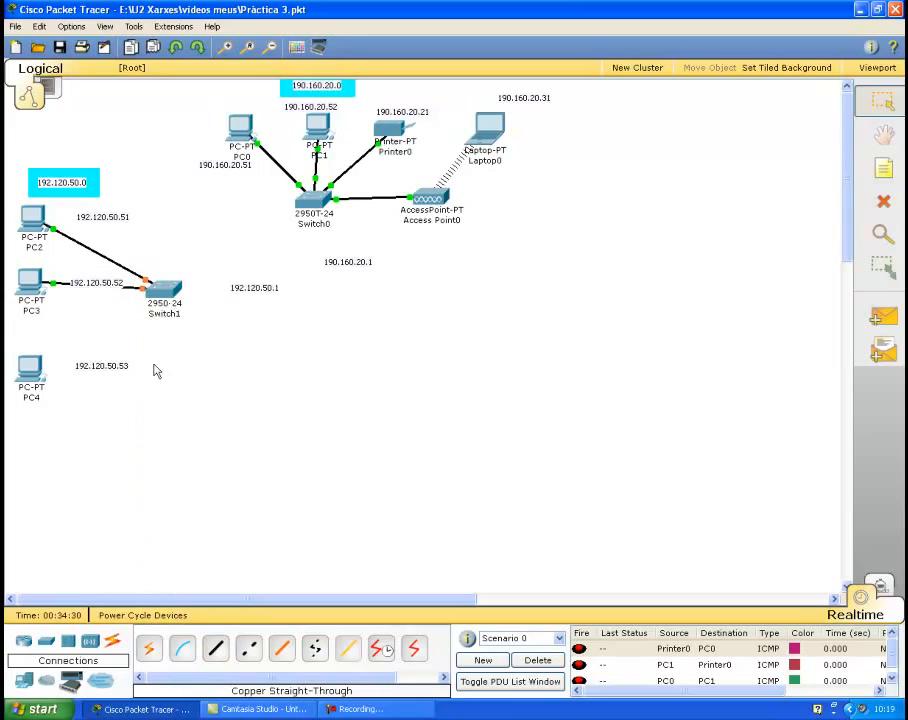
# Connect PC4's FastEthernet port to FastEthernet0/4 on Switch1 with a copper straight-through cable.
pyautogui.click(215, 650)
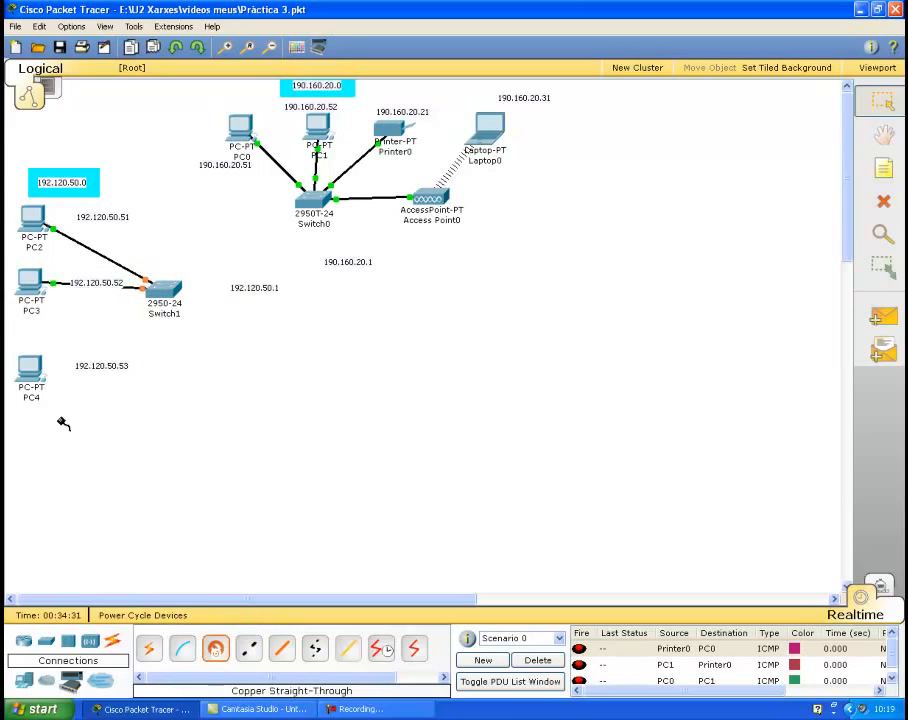
pyautogui.click(30, 370)
pyautogui.click(45, 376)
pyautogui.click(150, 286)
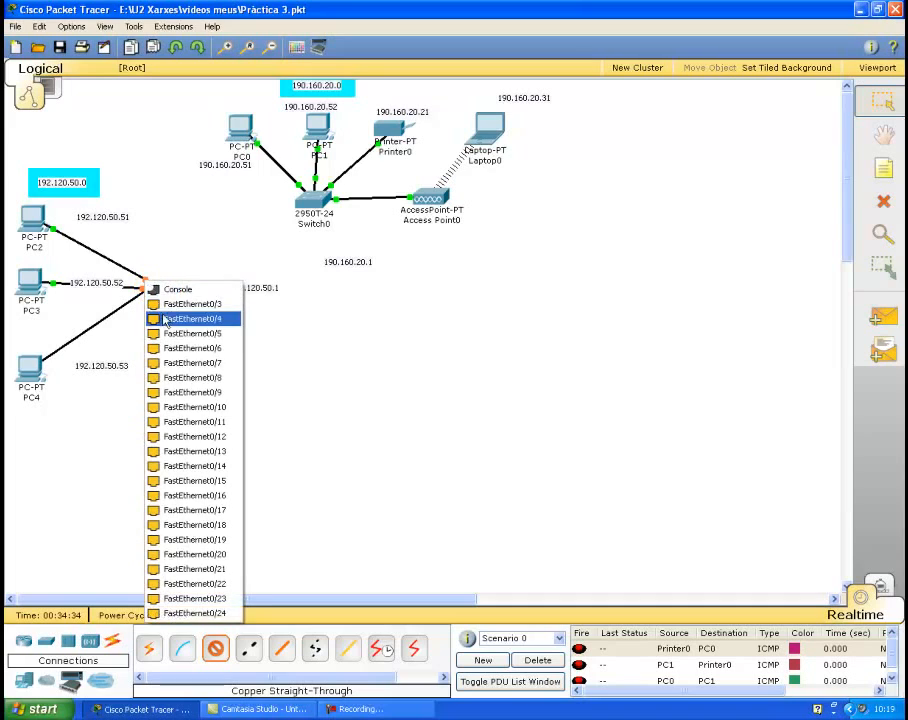
pyautogui.click(166, 319)
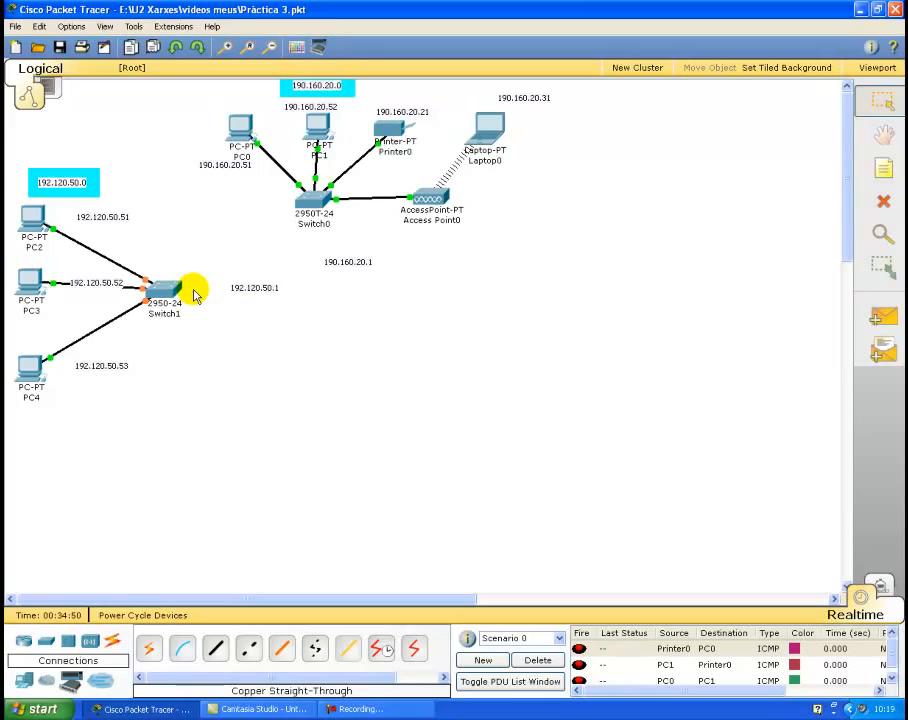
# Configure PC2 with static IP address 192.120.50.51, subnet mask 255.255.255.0 and default gateway 192.120.50.1.
pyautogui.click(104, 220)
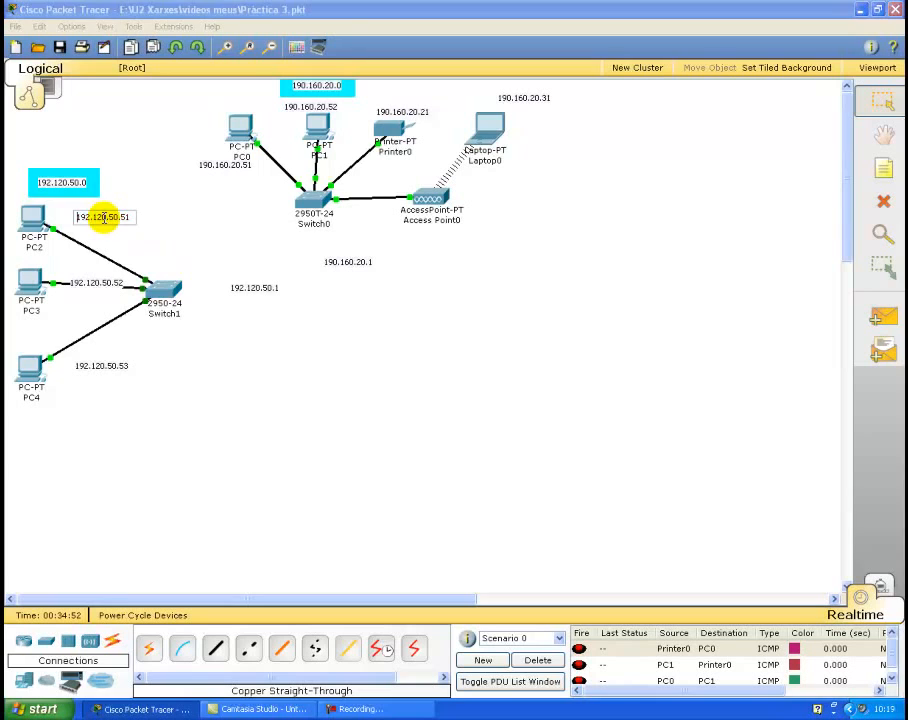
pyautogui.click(36, 218)
pyautogui.click(185, 96)
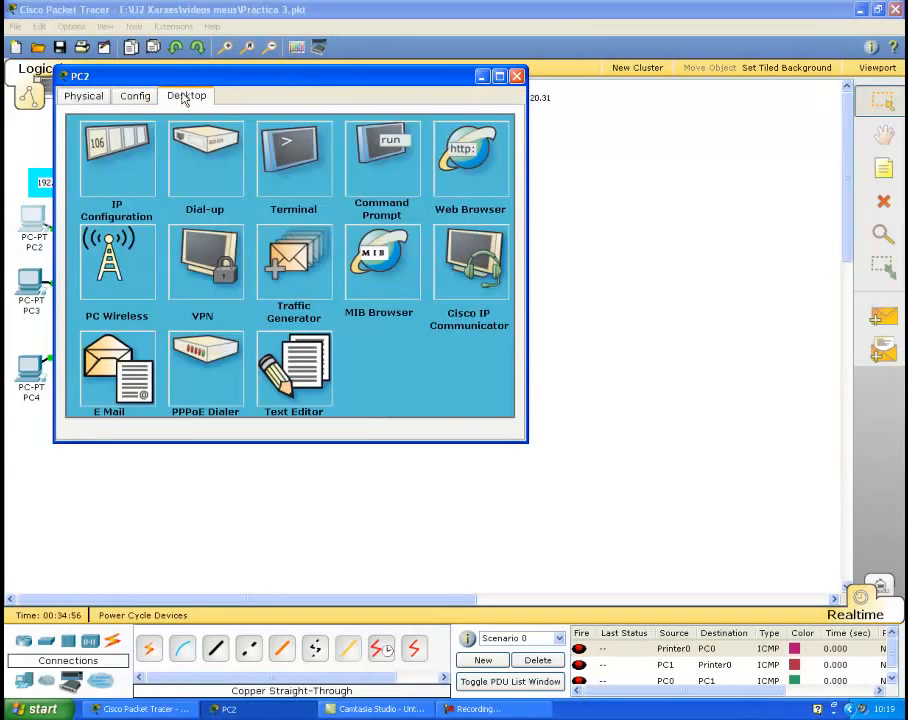
pyautogui.click(117, 160)
pyautogui.moveTo(213, 77); pyautogui.dragTo(399, 190)
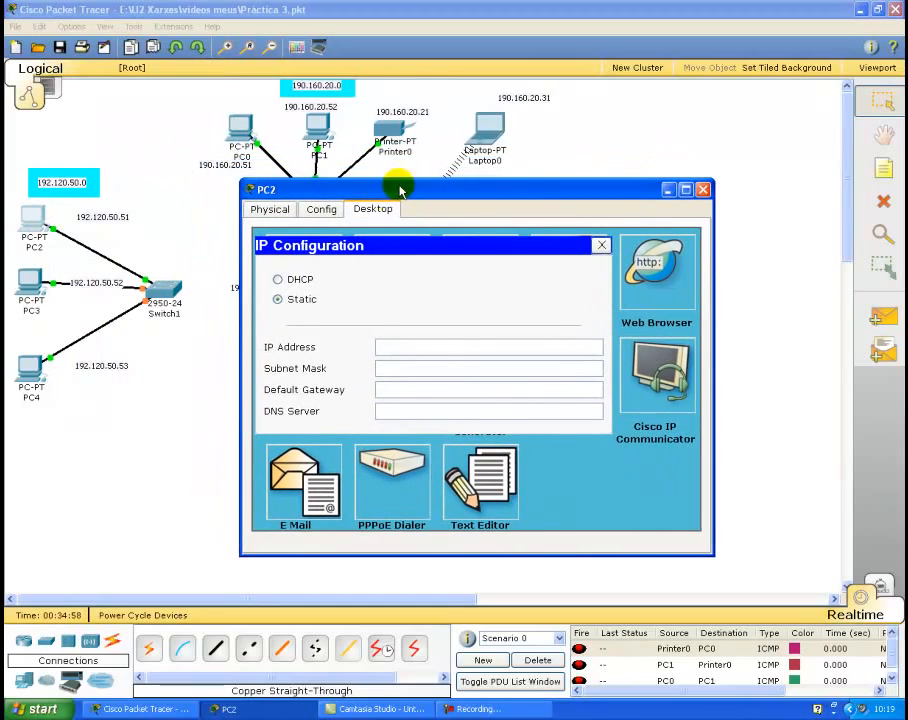
pyautogui.click(397, 346)
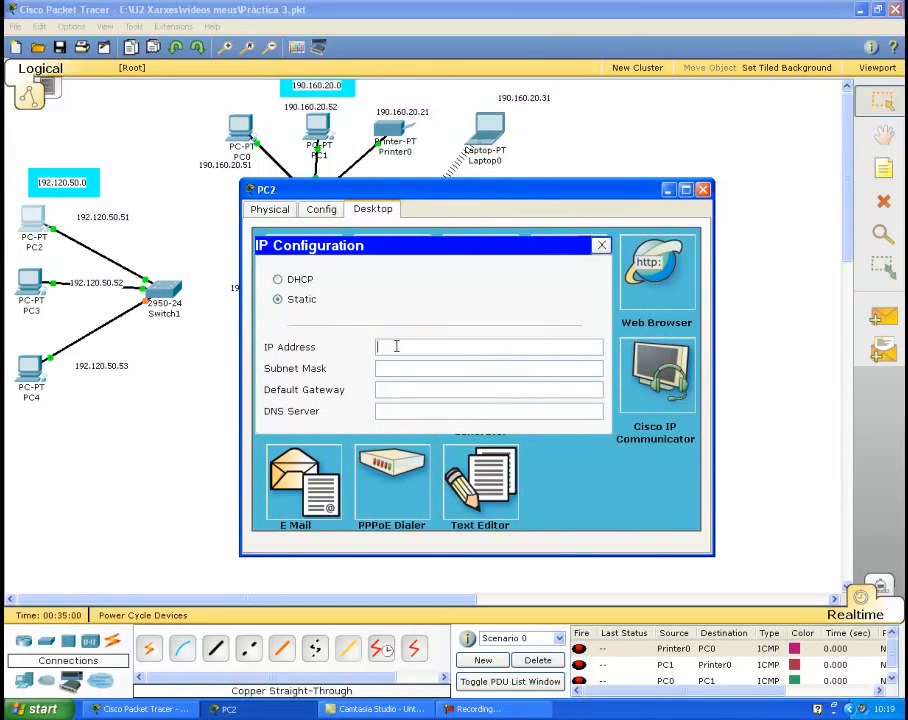
pyautogui.click(397, 346)
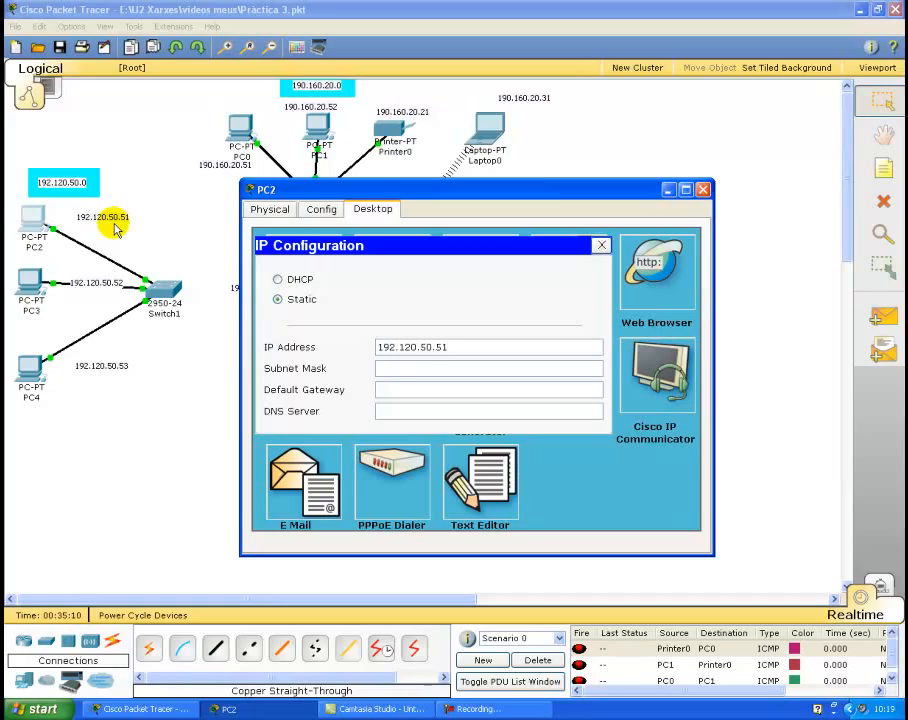
pyautogui.click(402, 364)
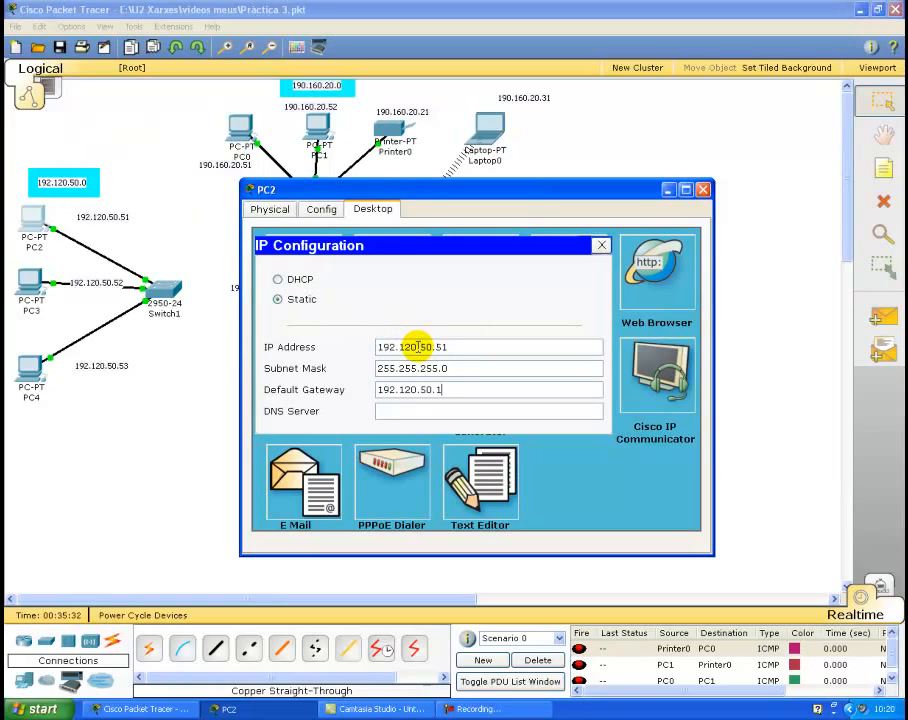
pyautogui.click(704, 190)
# Configure PC3 with static IP address 192.120.50.52, subnet mask 255.255.255.0 and the same default gateway as PC2.
pyautogui.click(30, 284)
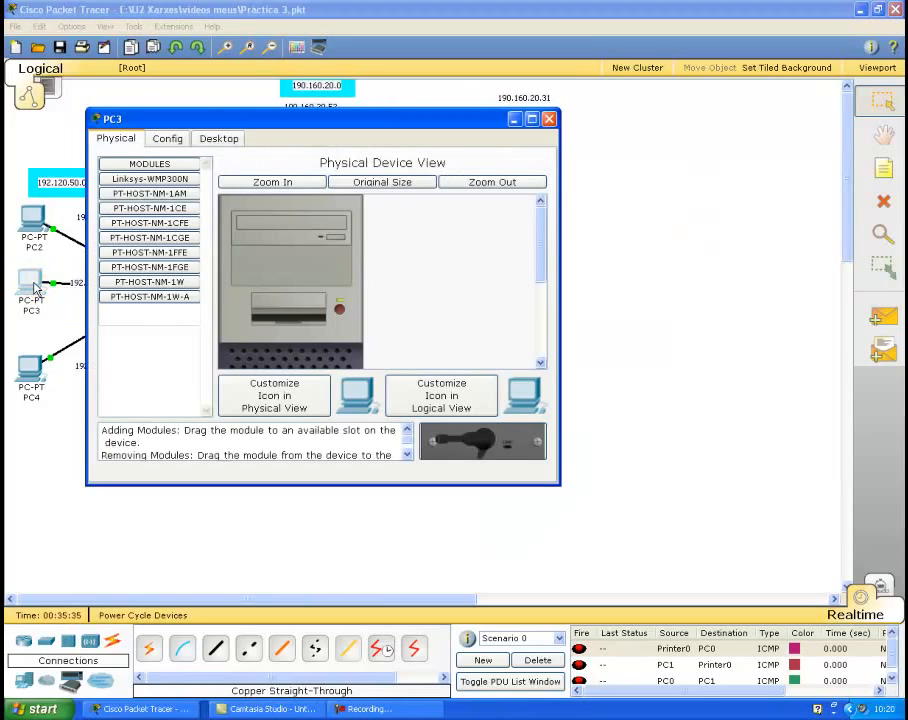
pyautogui.click(205, 138)
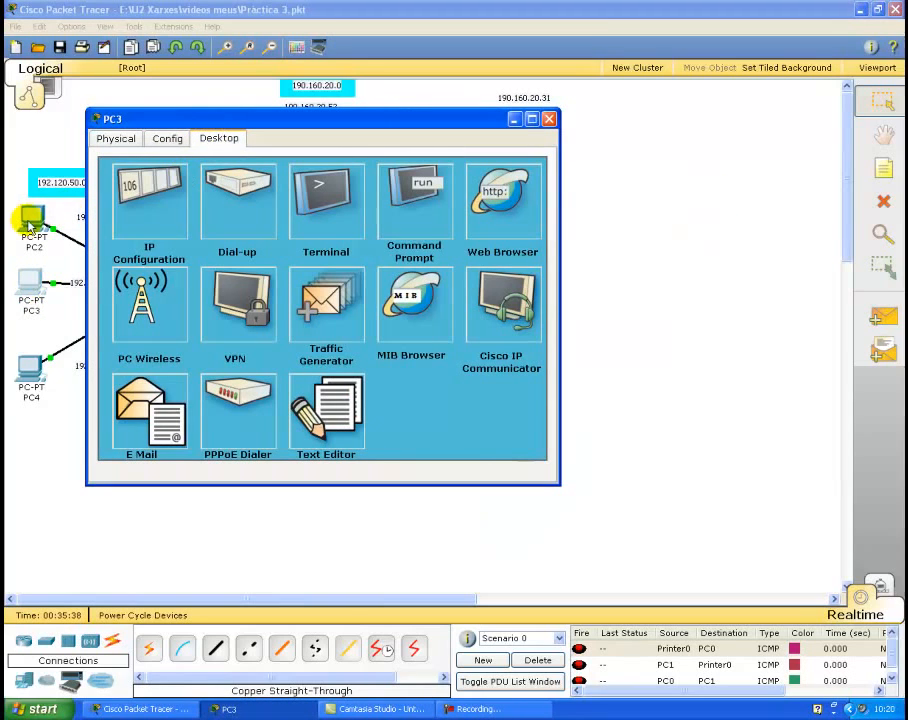
pyautogui.click(120, 196)
pyautogui.moveTo(313, 124); pyautogui.dragTo(496, 142)
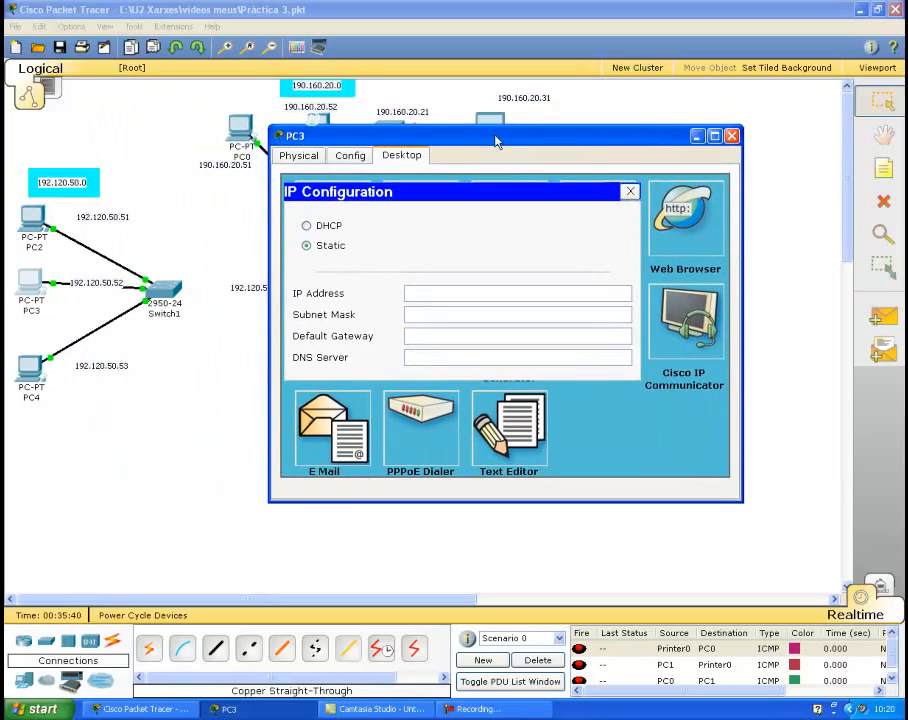
pyautogui.click(468, 295)
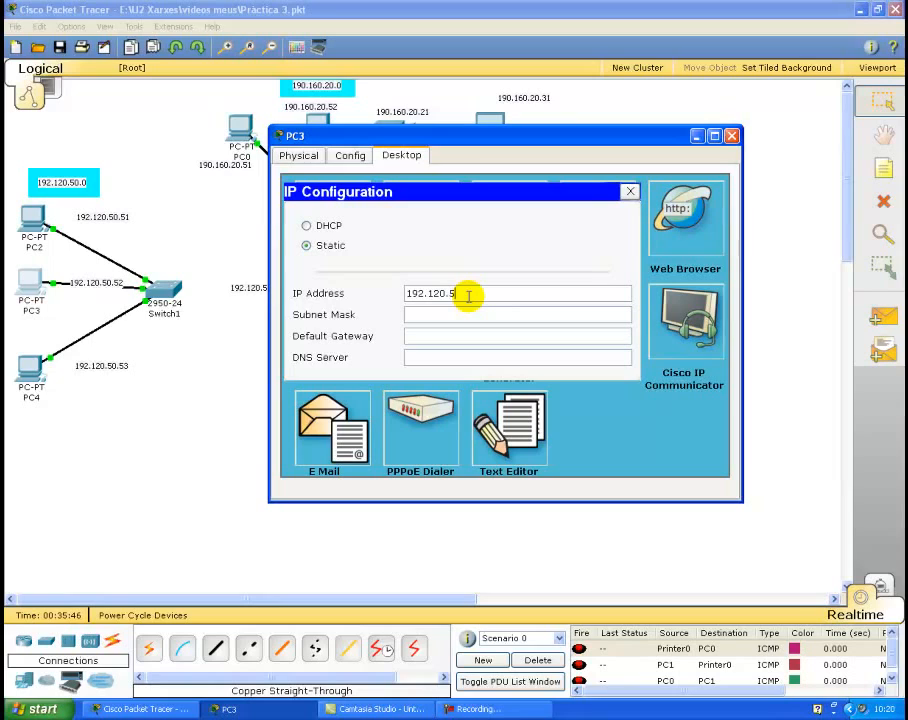
pyautogui.press('Tab')
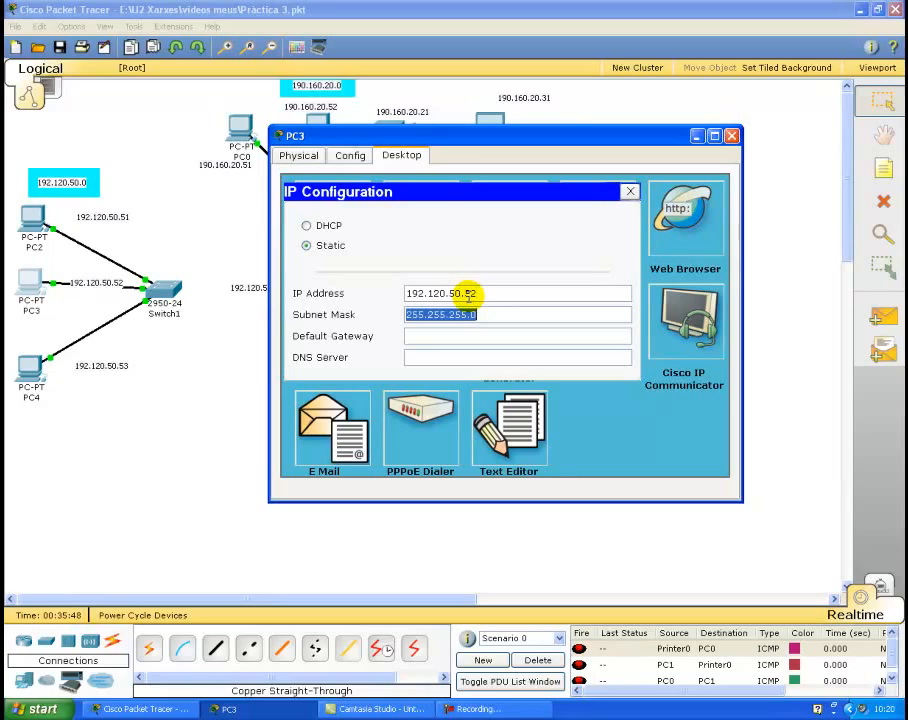
pyautogui.press('Tab')
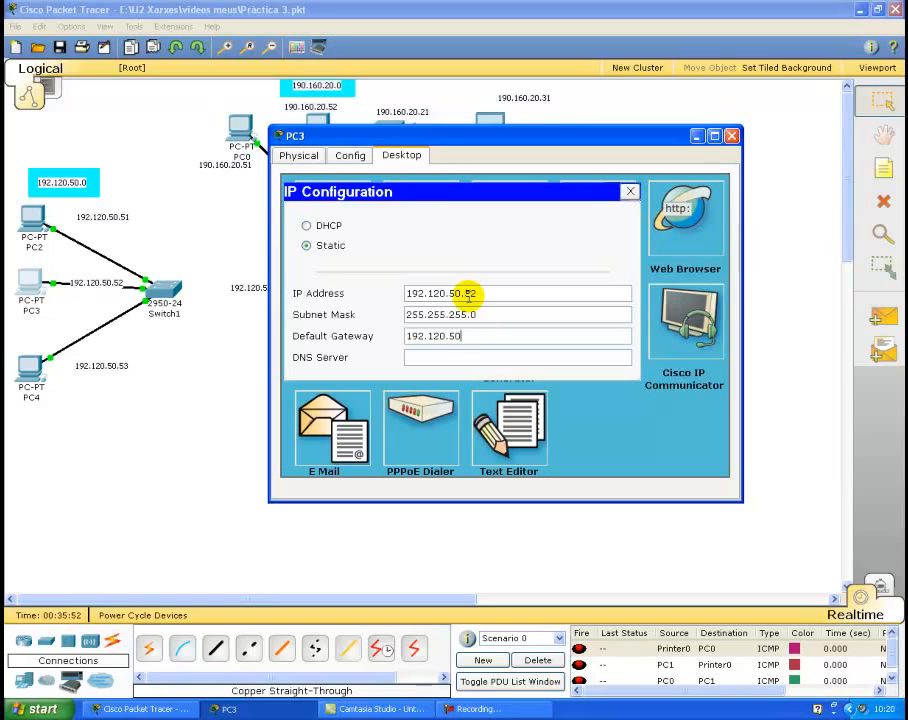
pyautogui.click(733, 136)
# Configure PC4 with static IP address 192.120.50.53, subnet mask 255.255.255.0 and default gateway 192.120.50.1.
pyautogui.click(30, 368)
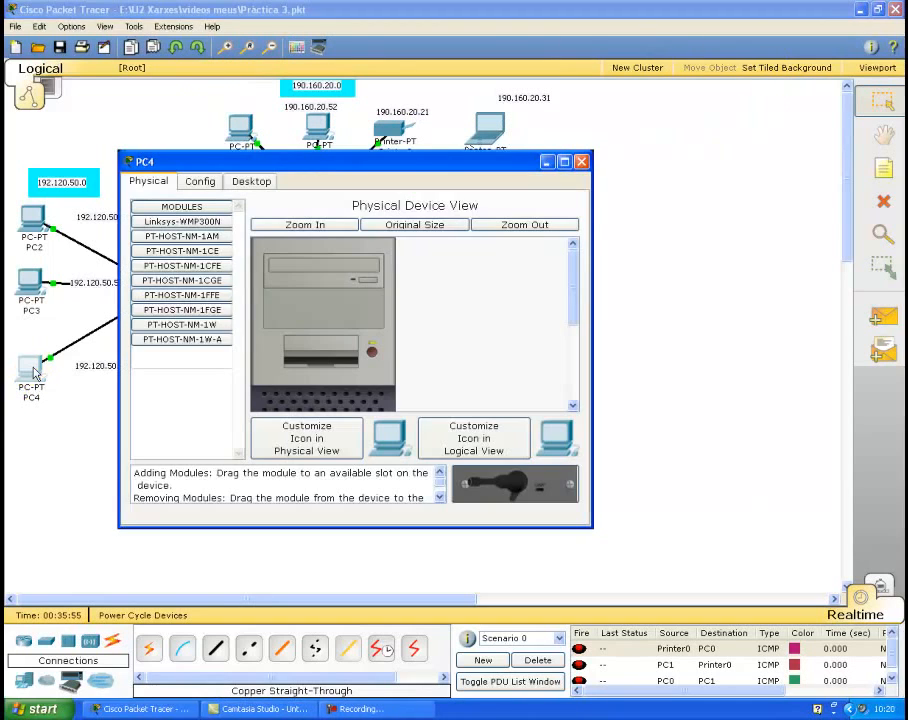
pyautogui.click(254, 181)
pyautogui.click(181, 250)
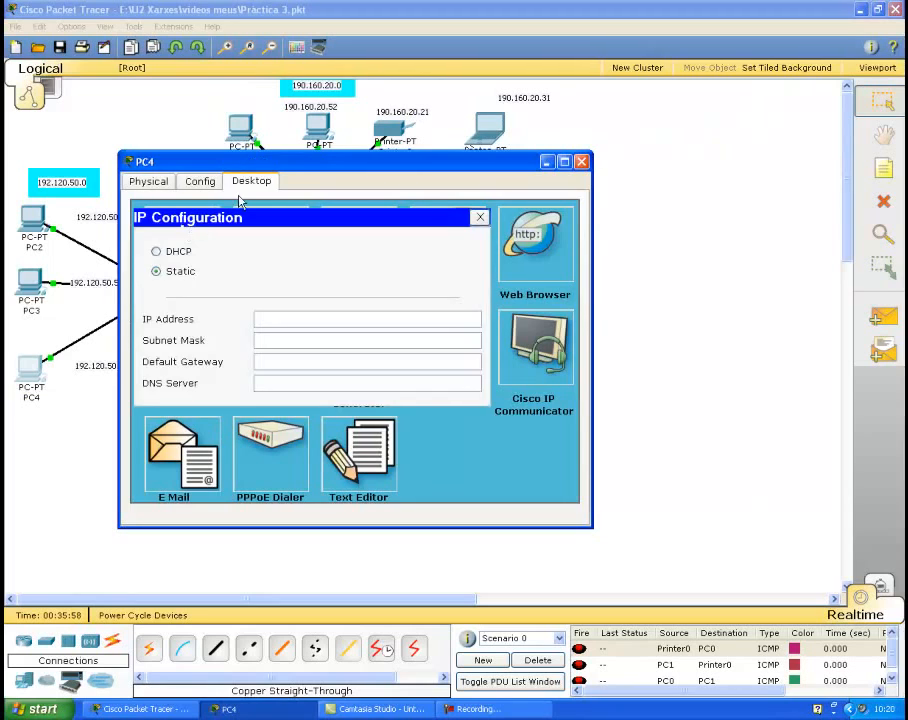
pyautogui.moveTo(287, 158); pyautogui.dragTo(480, 181)
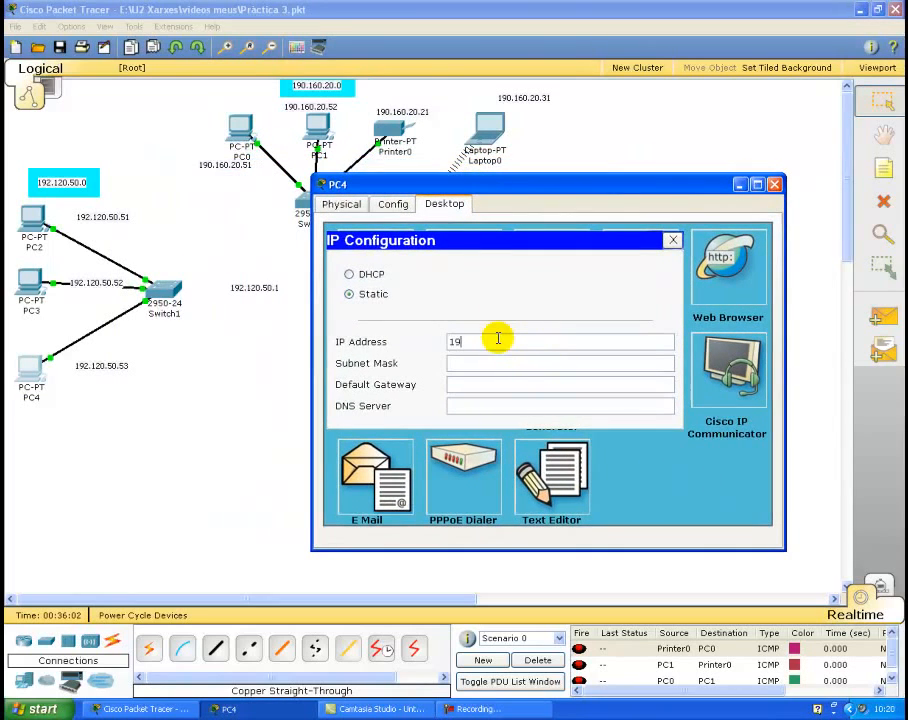
pyautogui.write('50.53')
pyautogui.press('Tab')
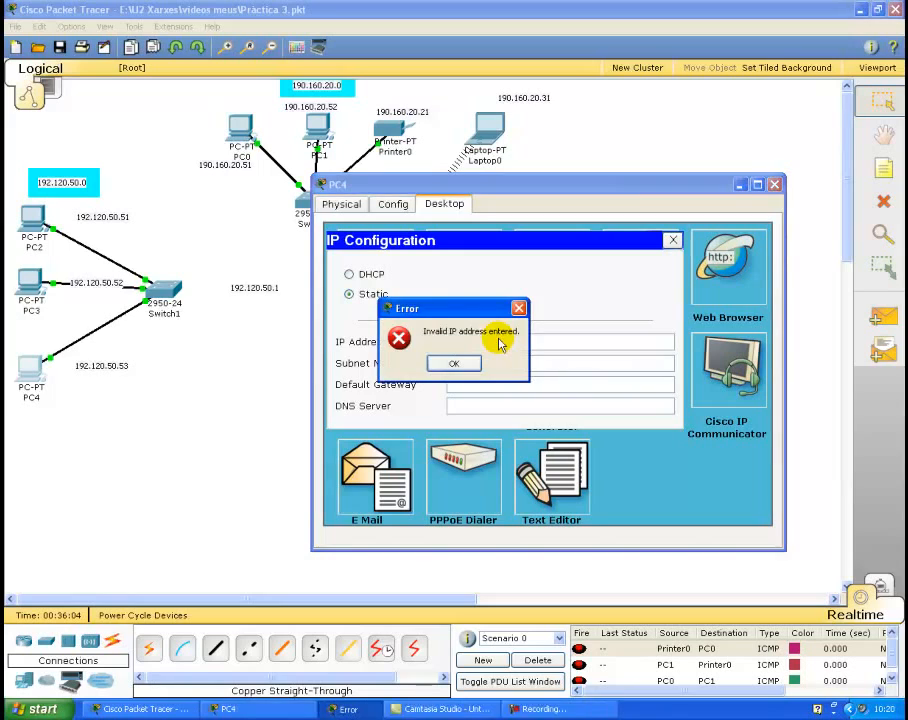
pyautogui.click(455, 366)
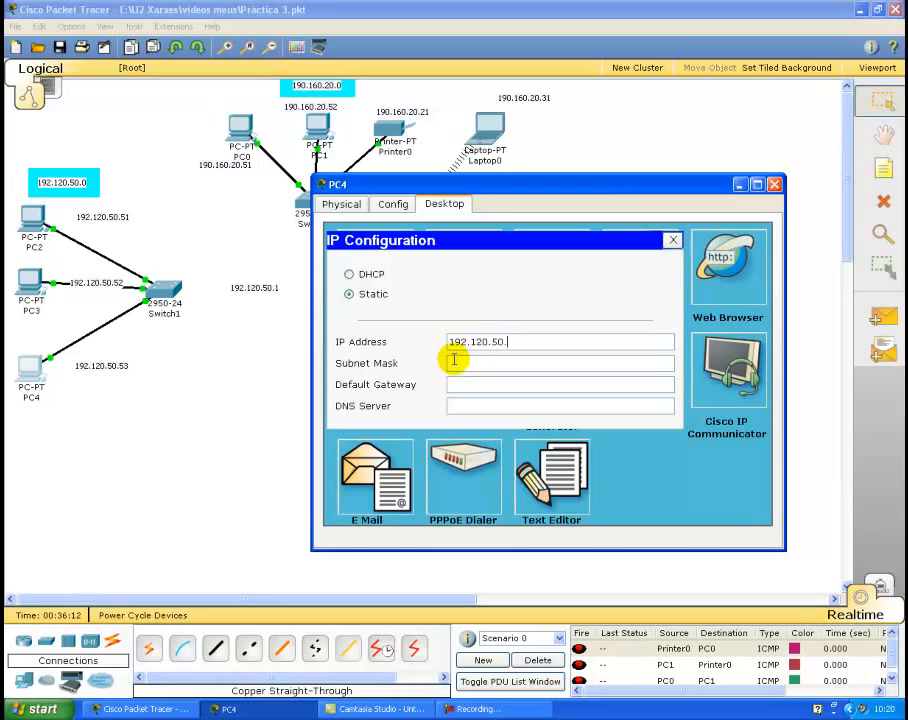
pyautogui.click(453, 362)
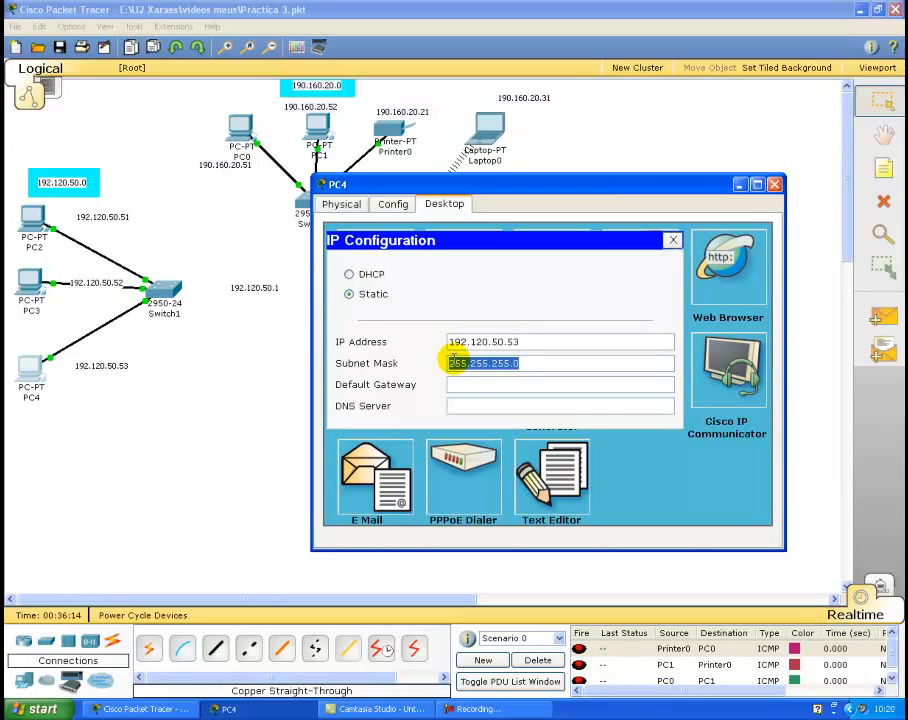
pyautogui.click(464, 385)
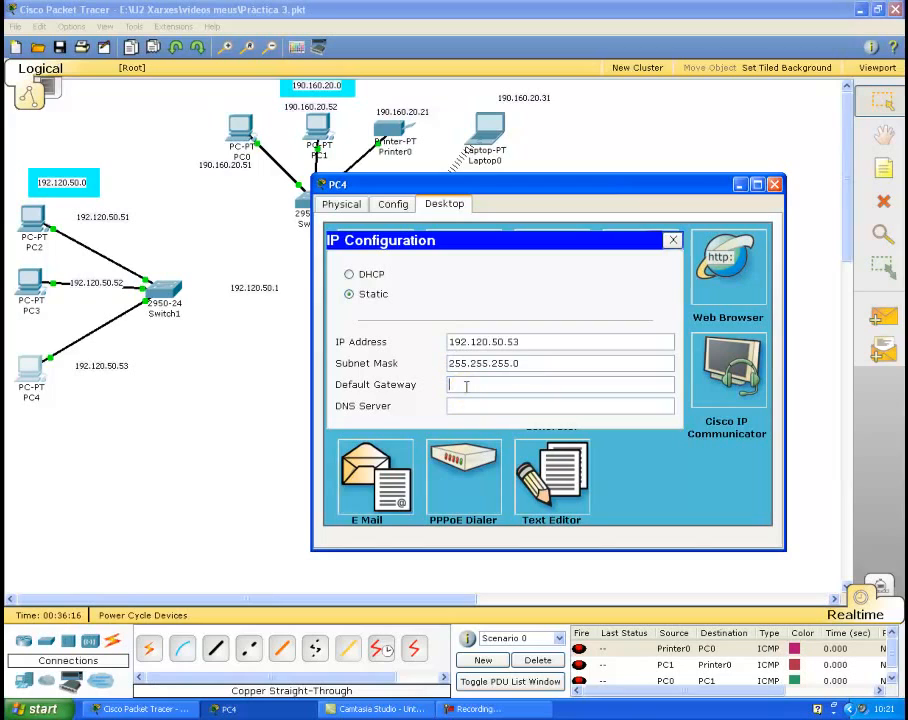
pyautogui.click(465, 387)
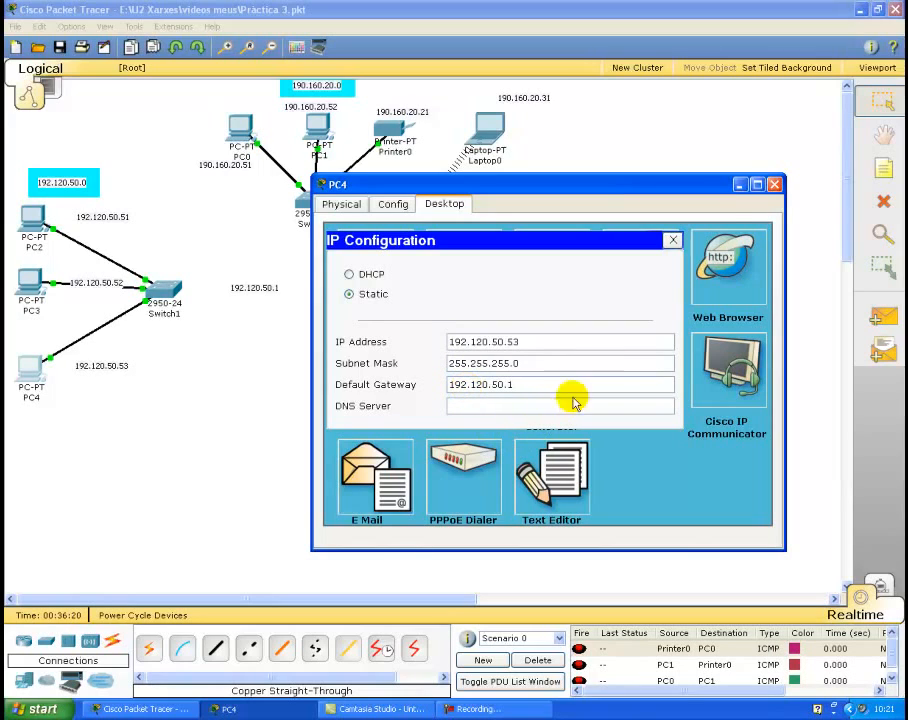
pyautogui.click(772, 190)
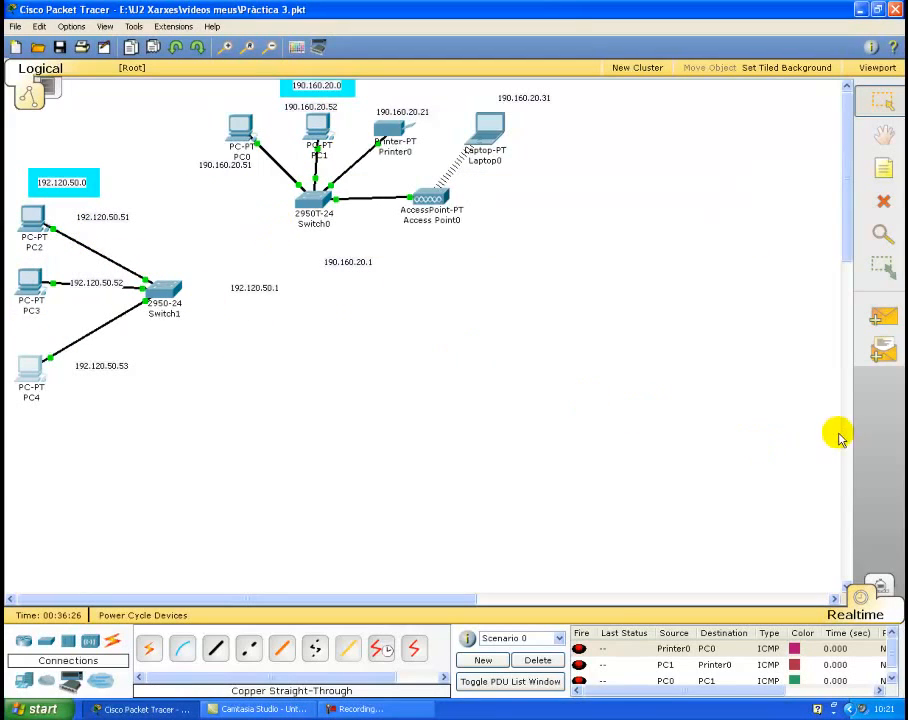
# Create a new scenario and send a simple PDU from PC4 to PC2 to test connectivity.
pyautogui.click(483, 660)
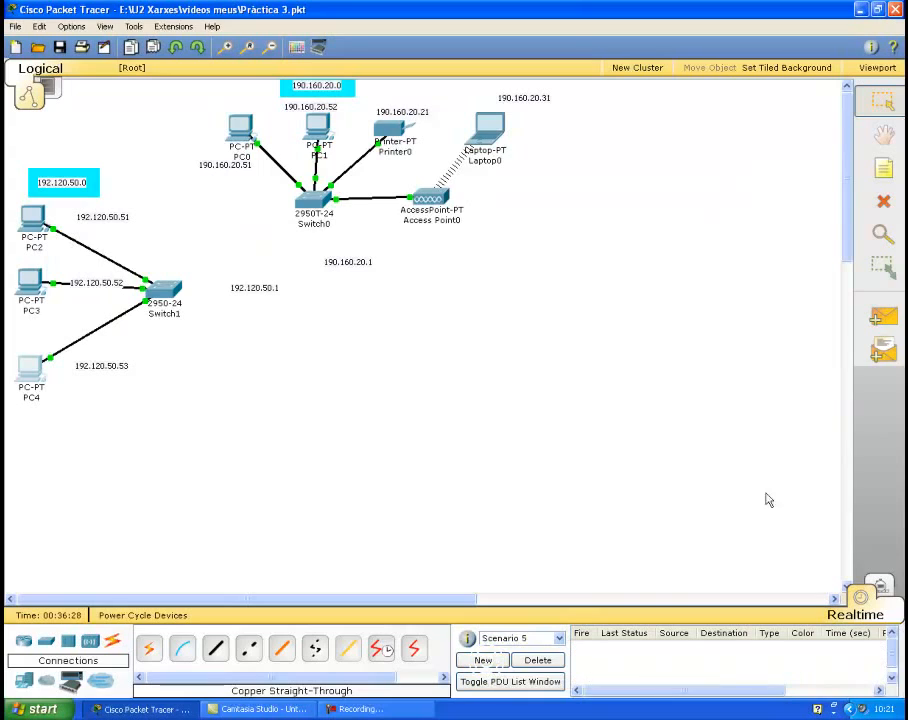
pyautogui.click(883, 317)
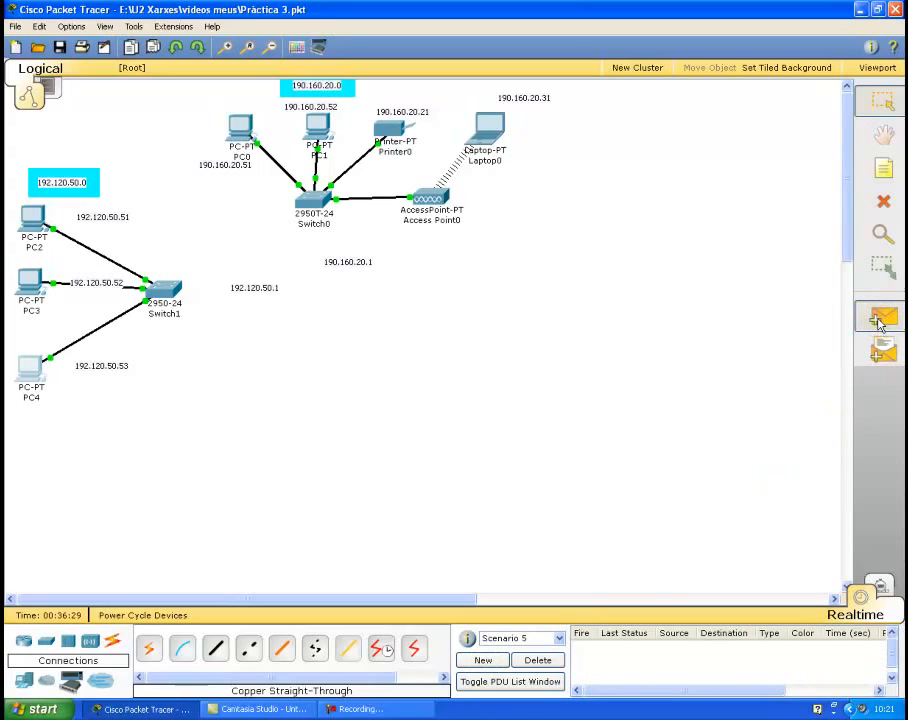
pyautogui.click(40, 376)
pyautogui.click(31, 220)
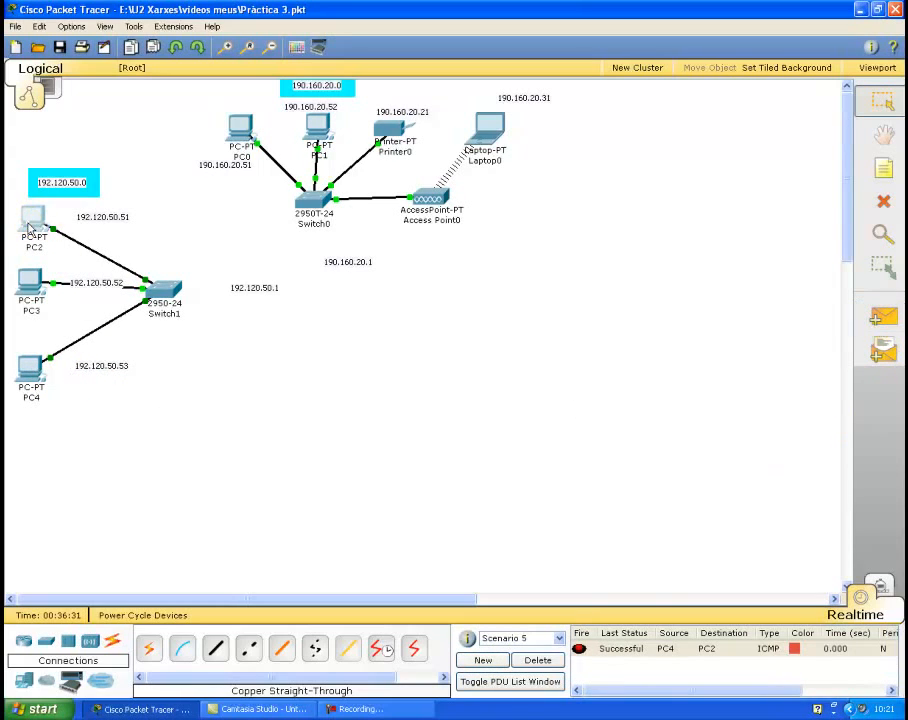
# Send a simple PDU from PC3 to PC4, and create another empty scenario.
pyautogui.click(883, 317)
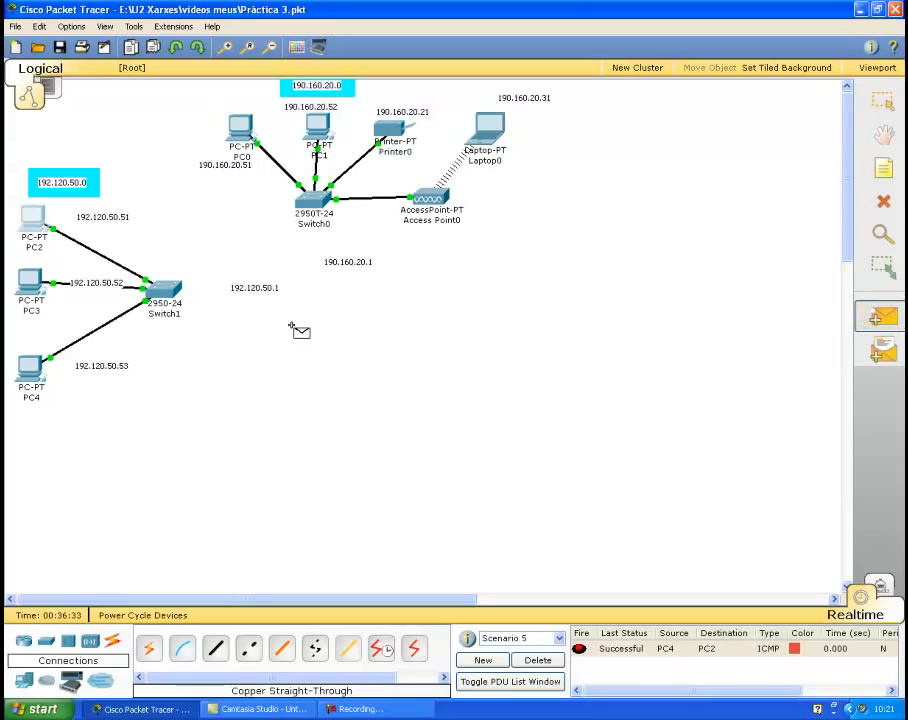
pyautogui.click(29, 286)
pyautogui.click(36, 368)
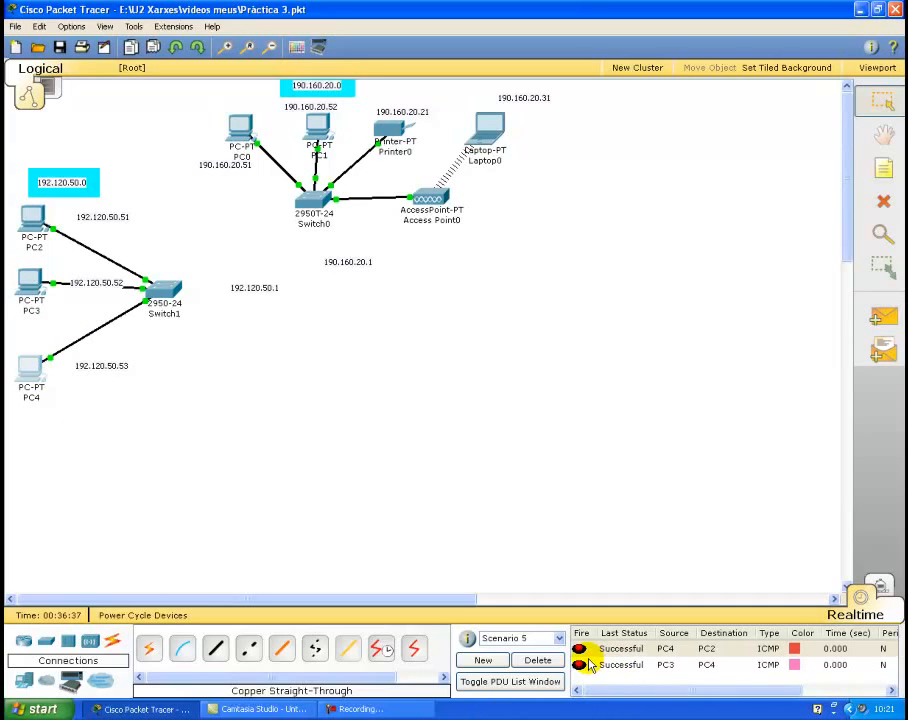
pyautogui.click(485, 660)
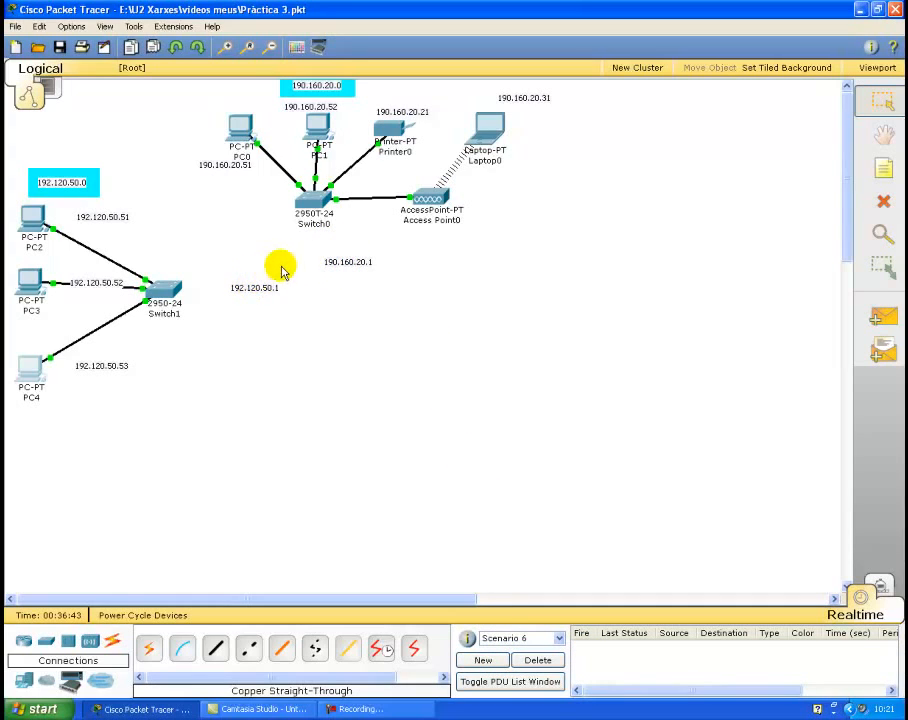
# Place an 1841 router below Switch0, level with Switch1 and beside the 190.160.20.1 label.
pyautogui.click(46, 680)
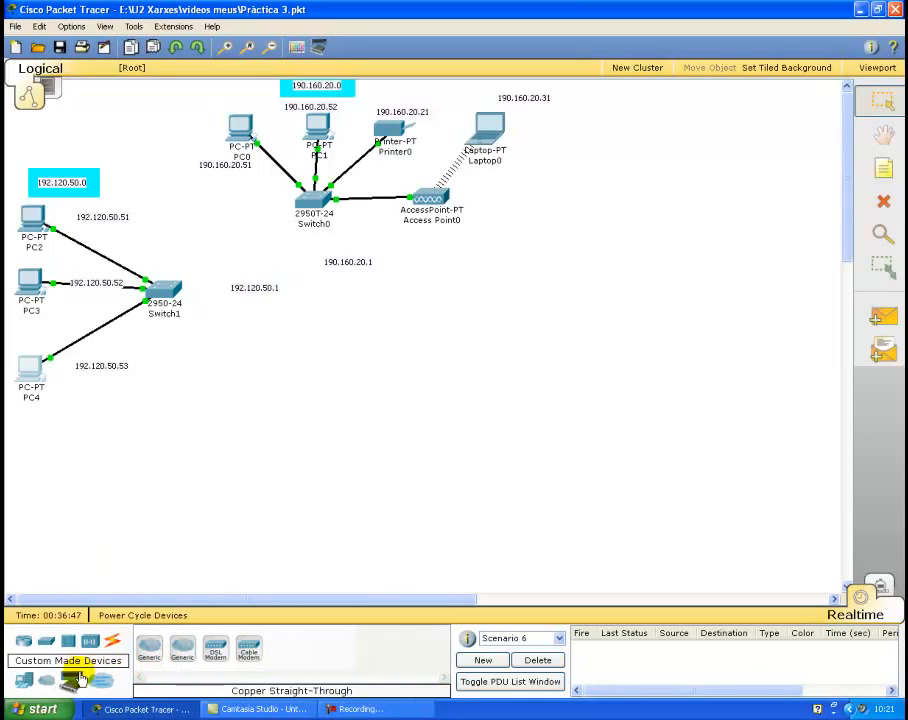
pyautogui.click(24, 642)
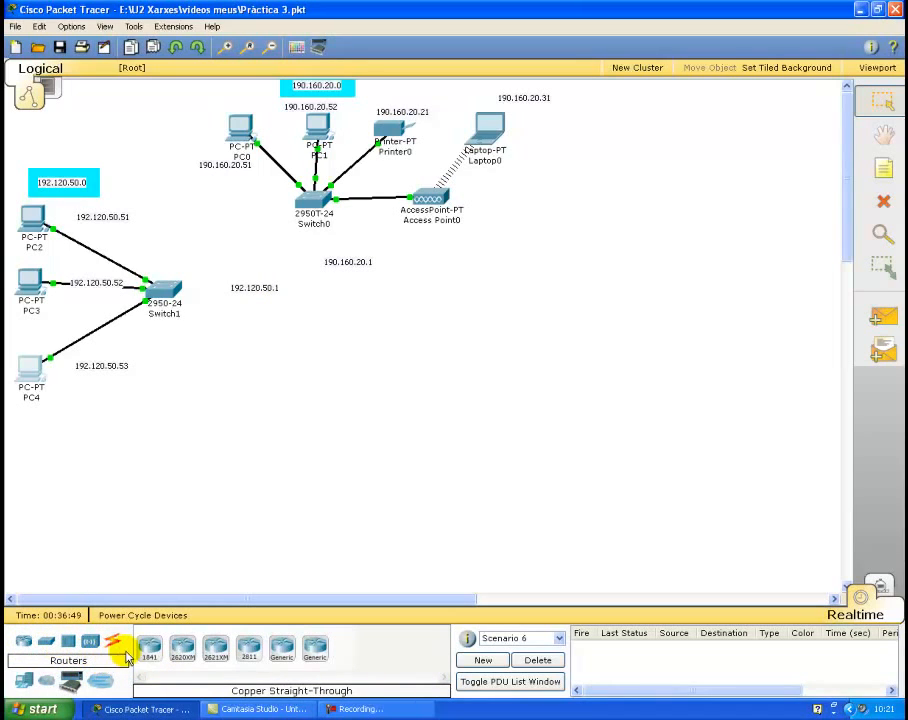
pyautogui.click(148, 648)
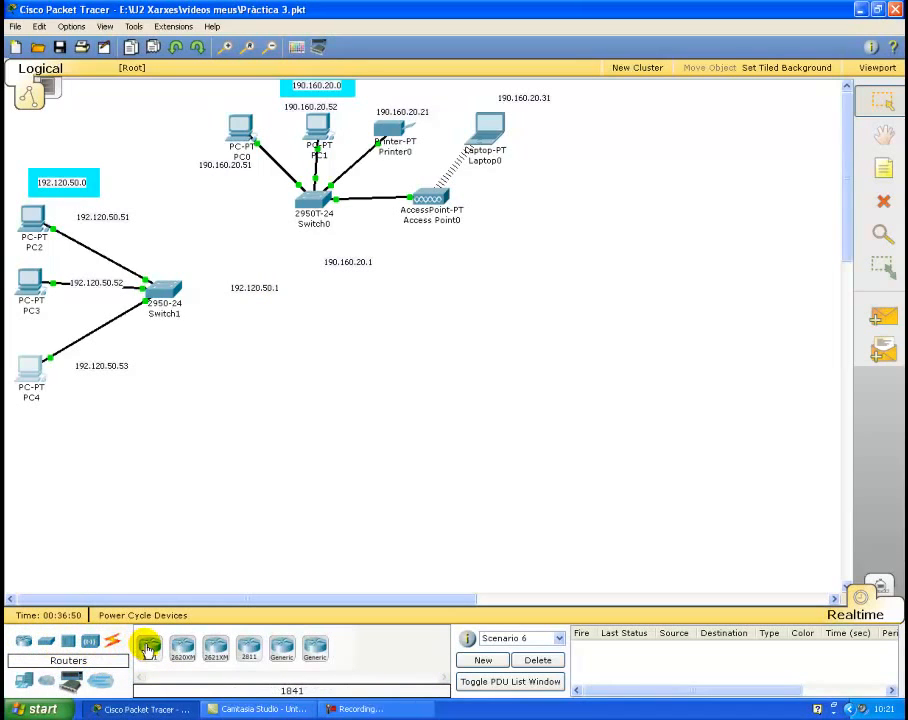
pyautogui.click(320, 293)
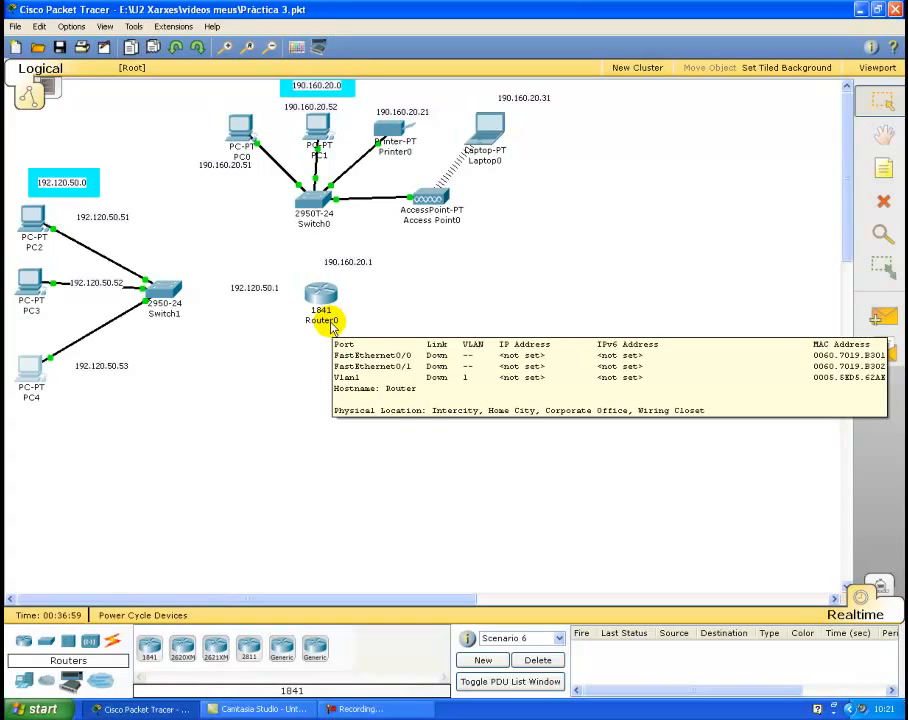
pyautogui.moveTo(339, 300); pyautogui.dragTo(330, 298)
# Move the 192.120.50.1 label down to clear the space between Switch1 and Router0.
pyautogui.click(342, 266)
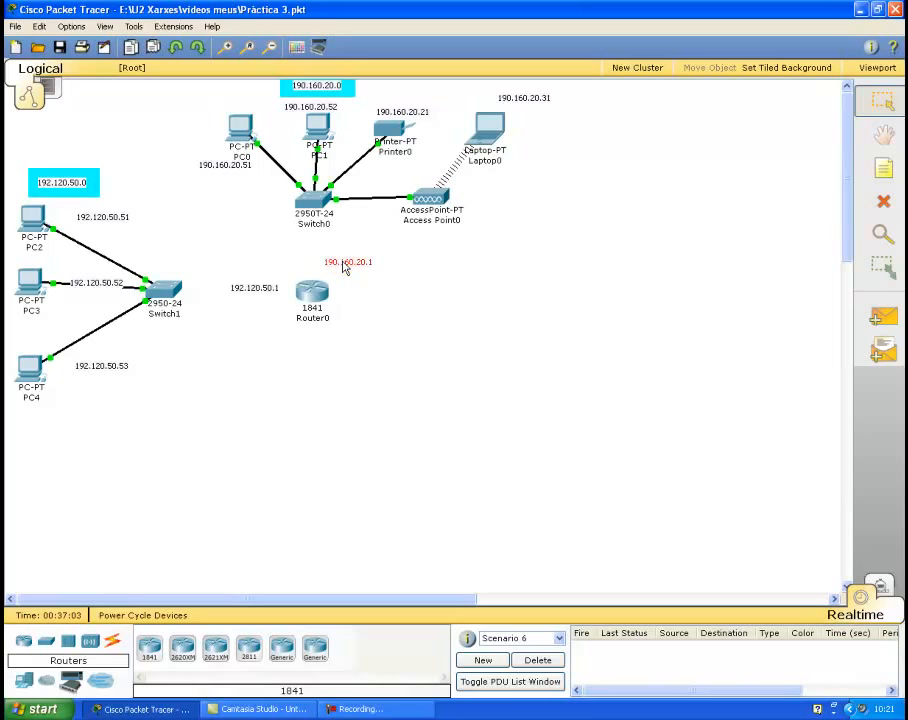
pyautogui.click(344, 263)
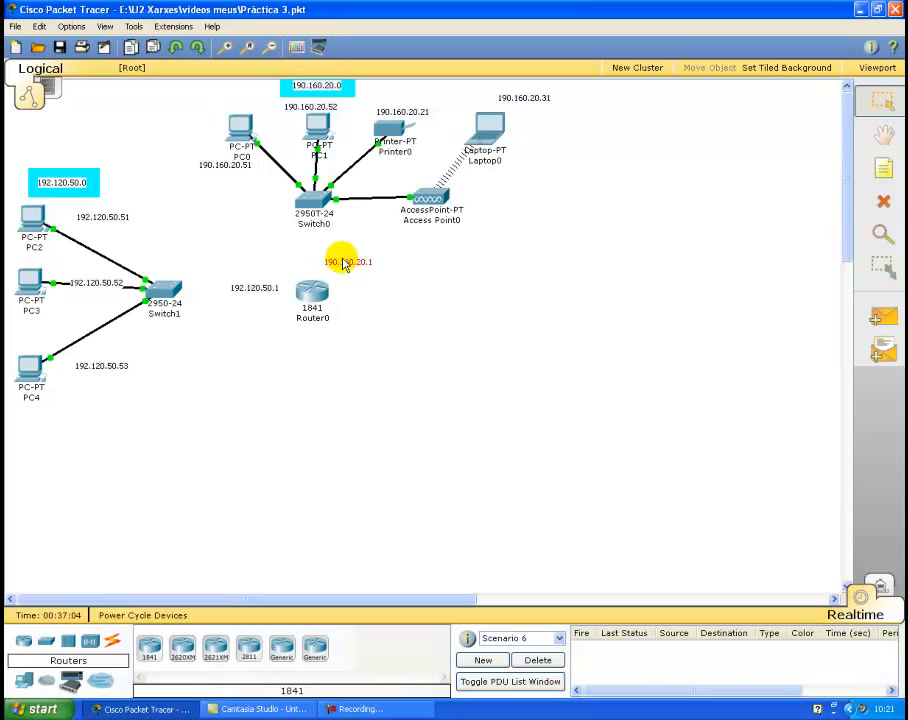
pyautogui.click(257, 291)
pyautogui.click(255, 288)
pyautogui.click(262, 312)
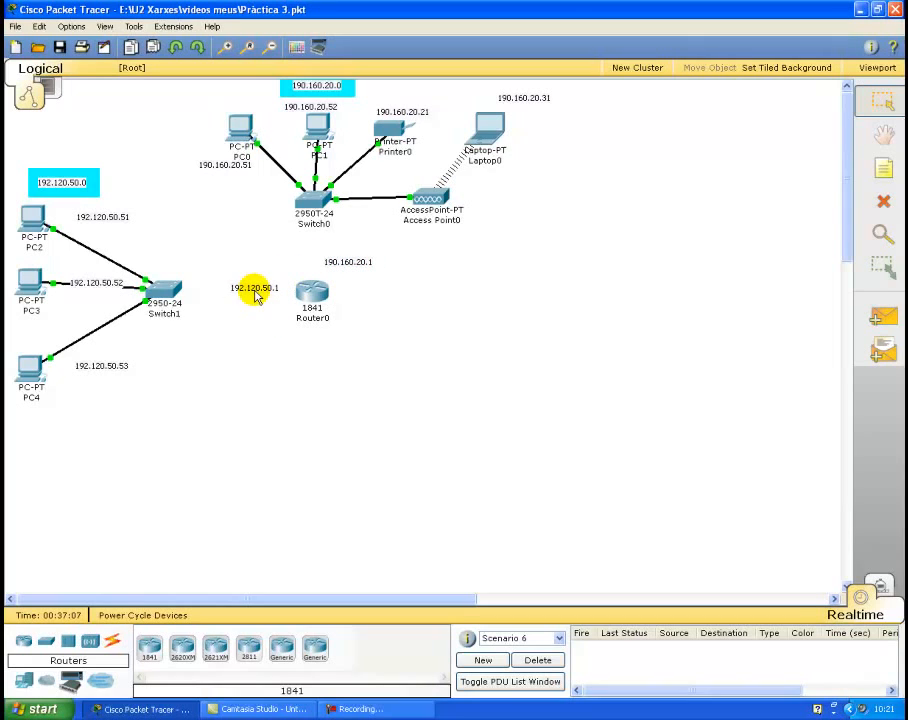
pyautogui.moveTo(254, 290); pyautogui.dragTo(253, 344)
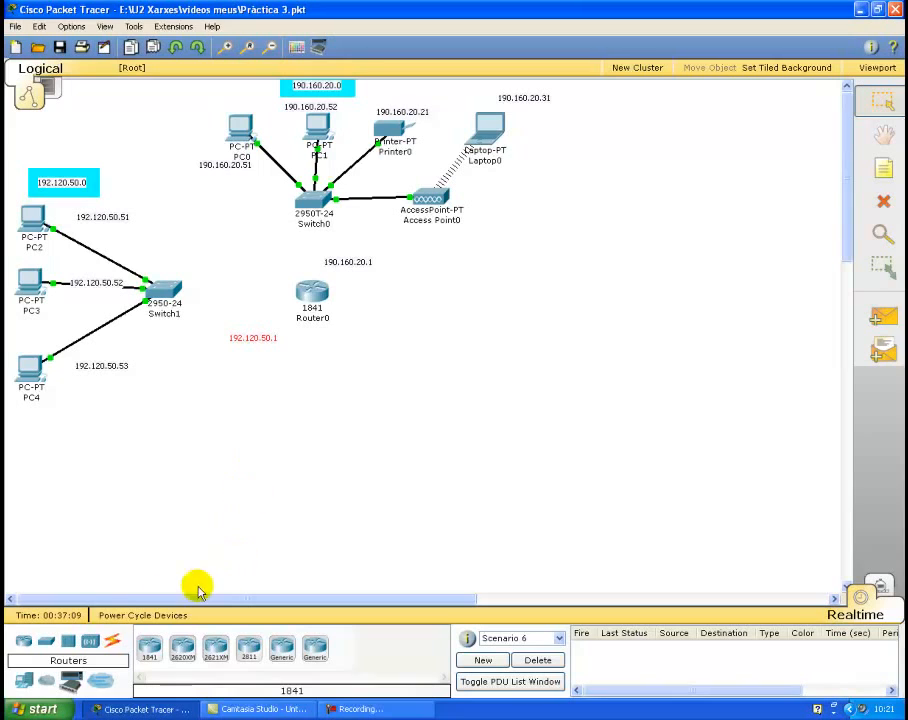
# Connect FastEthernet0/24 on Switch1 to FastEthernet0/0 on Router0 with a copper straight-through cable.
pyautogui.click(112, 641)
pyautogui.click(215, 648)
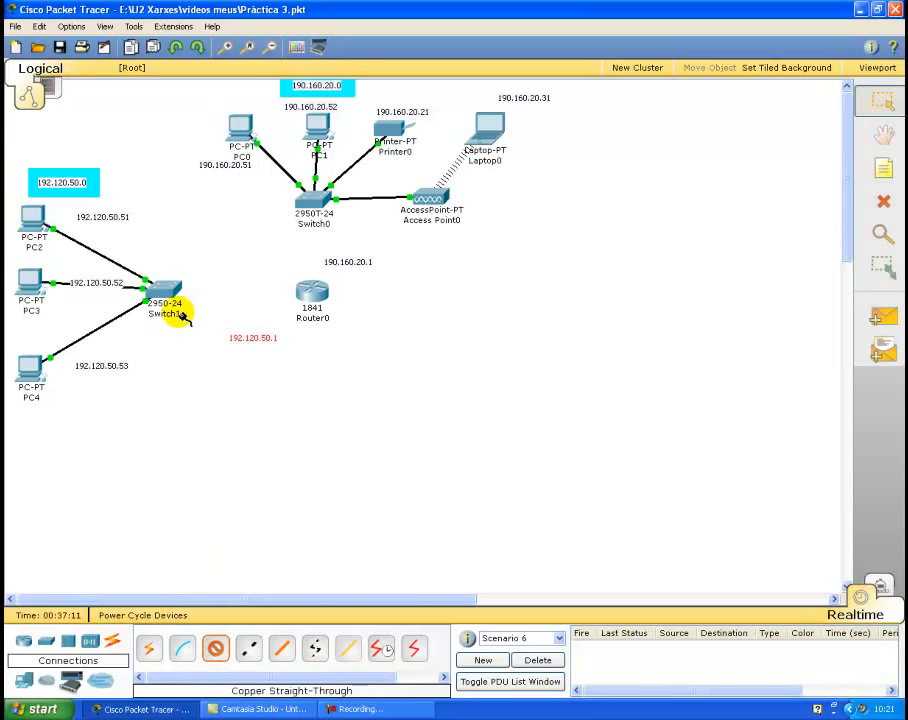
pyautogui.click(162, 285)
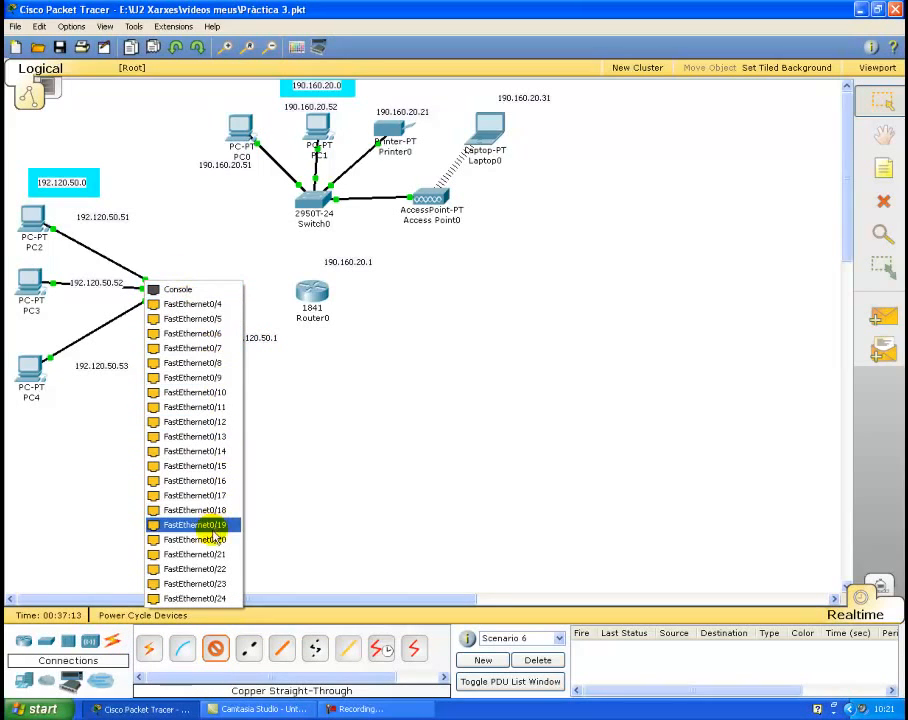
pyautogui.click(200, 597)
pyautogui.click(312, 293)
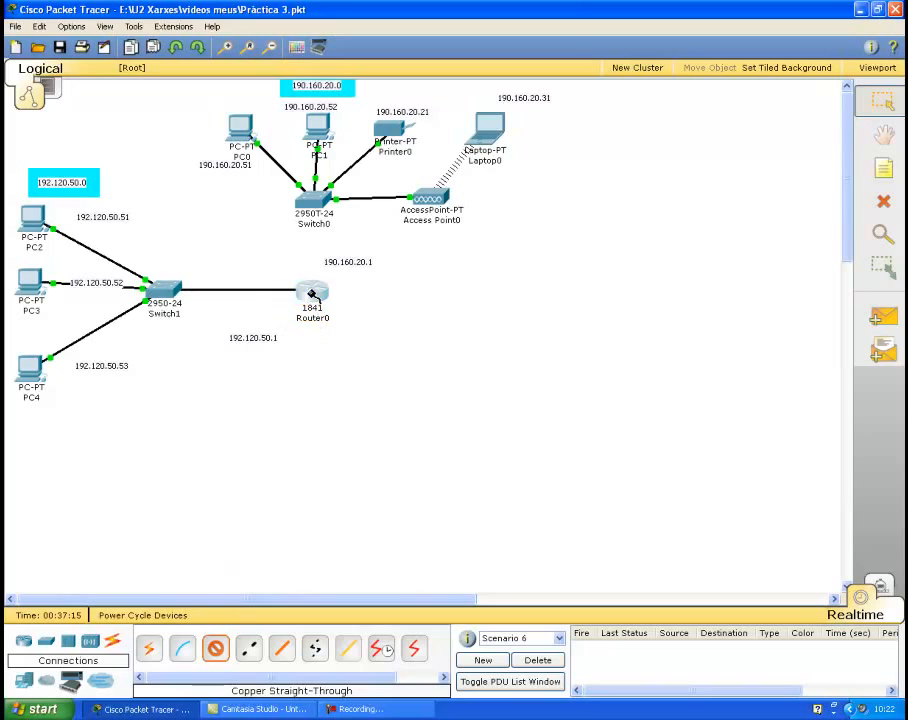
pyautogui.click(312, 293)
pyautogui.click(330, 304)
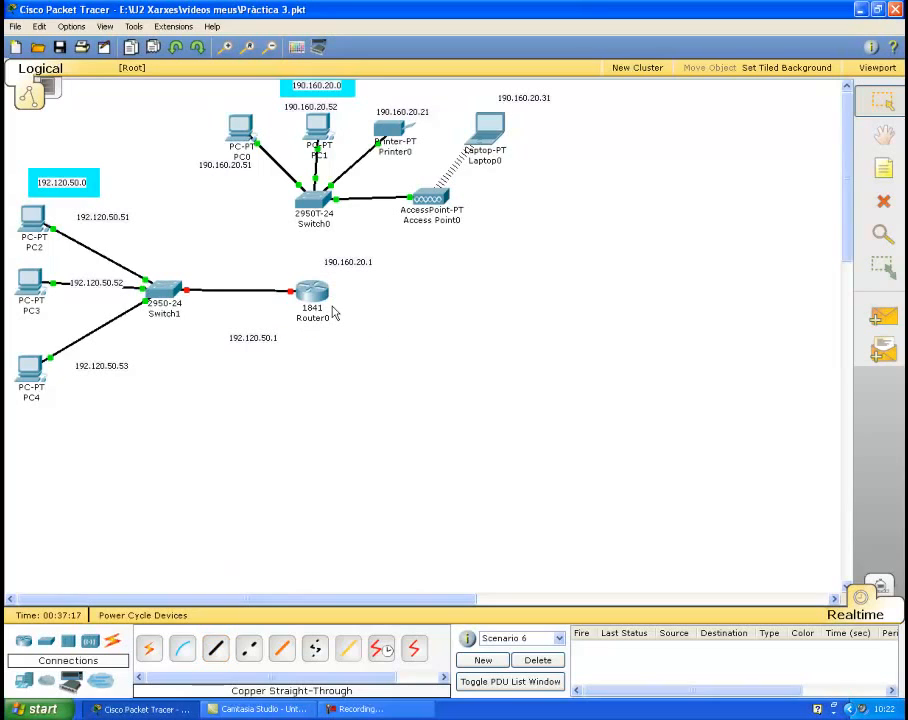
pyautogui.click(334, 313)
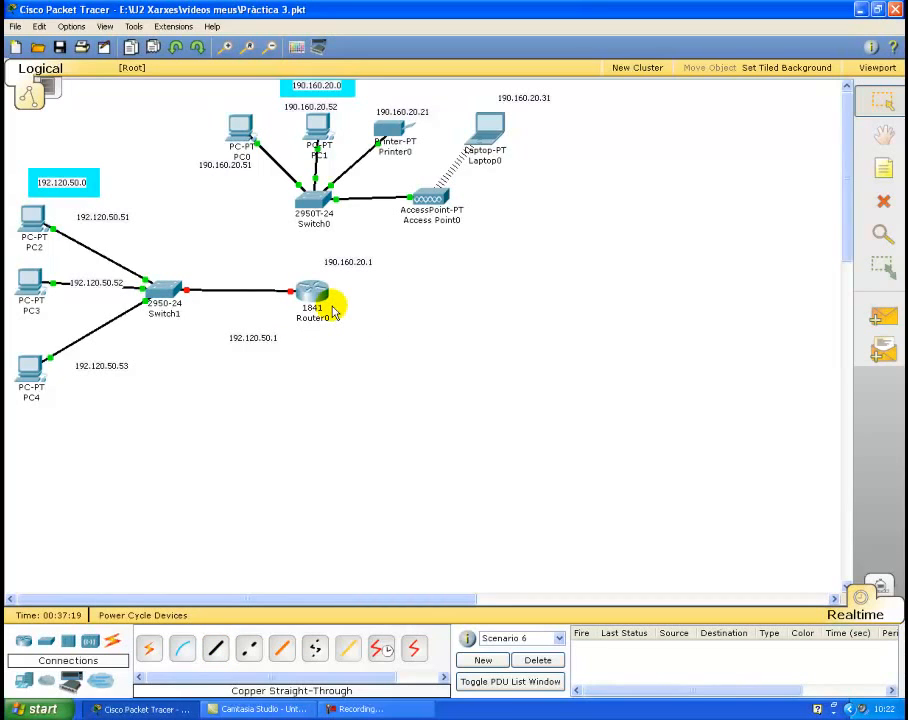
# Connect FastEthernet0/24 on Switch0 to Router0's remaining FastEthernet port with a copper straight-through cable.
pyautogui.click(215, 648)
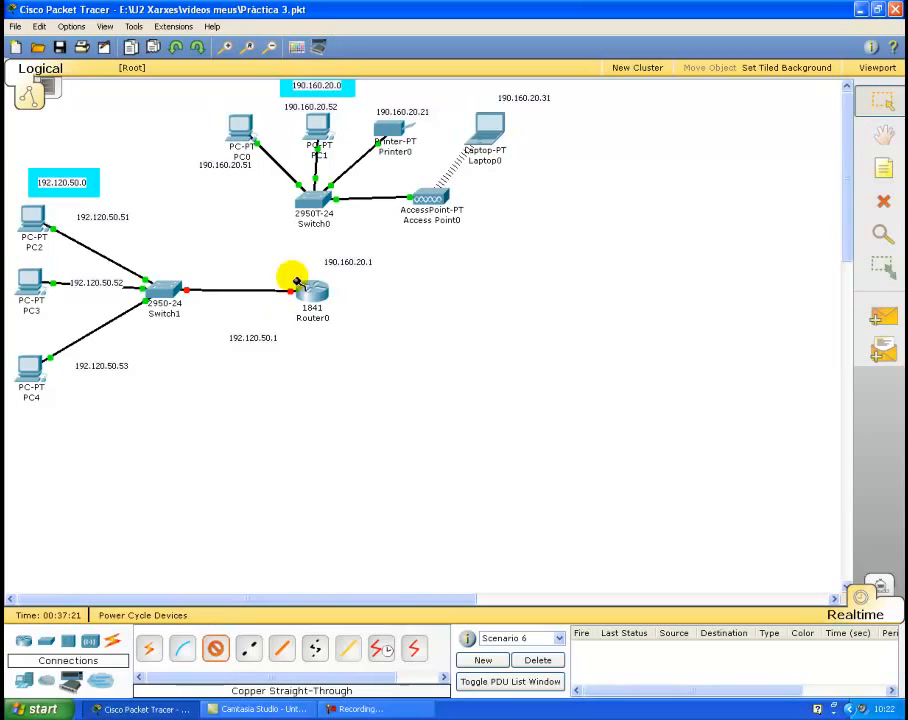
pyautogui.click(300, 193)
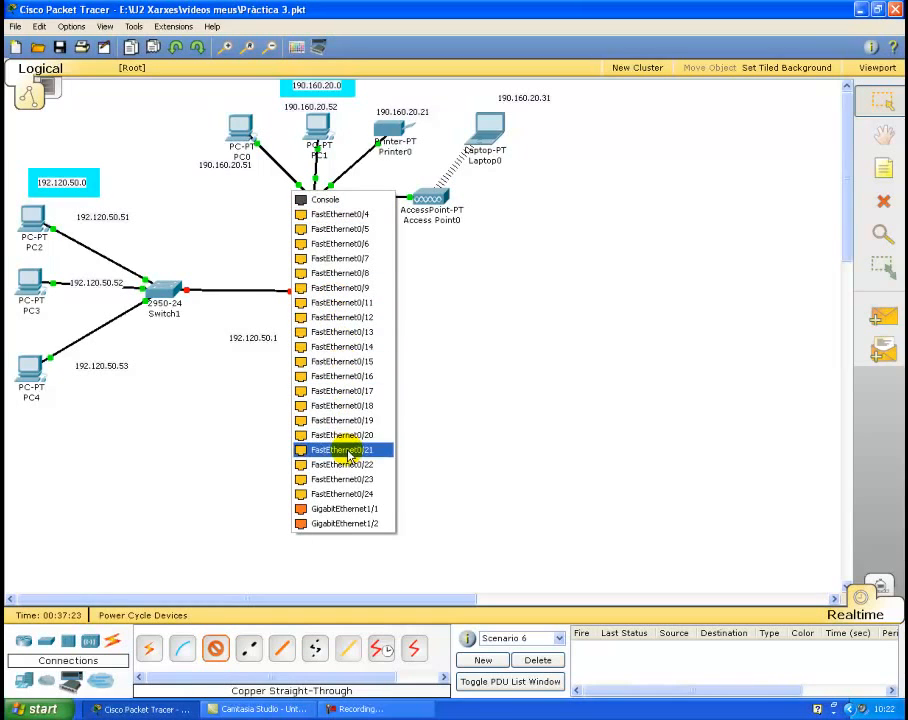
pyautogui.click(348, 493)
pyautogui.click(313, 300)
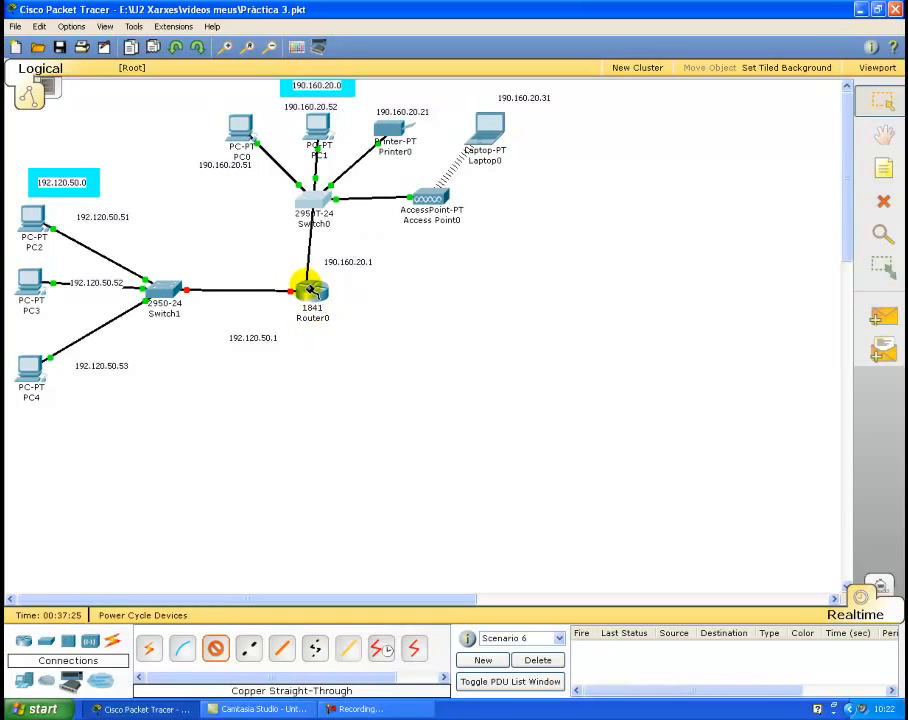
pyautogui.click(318, 302)
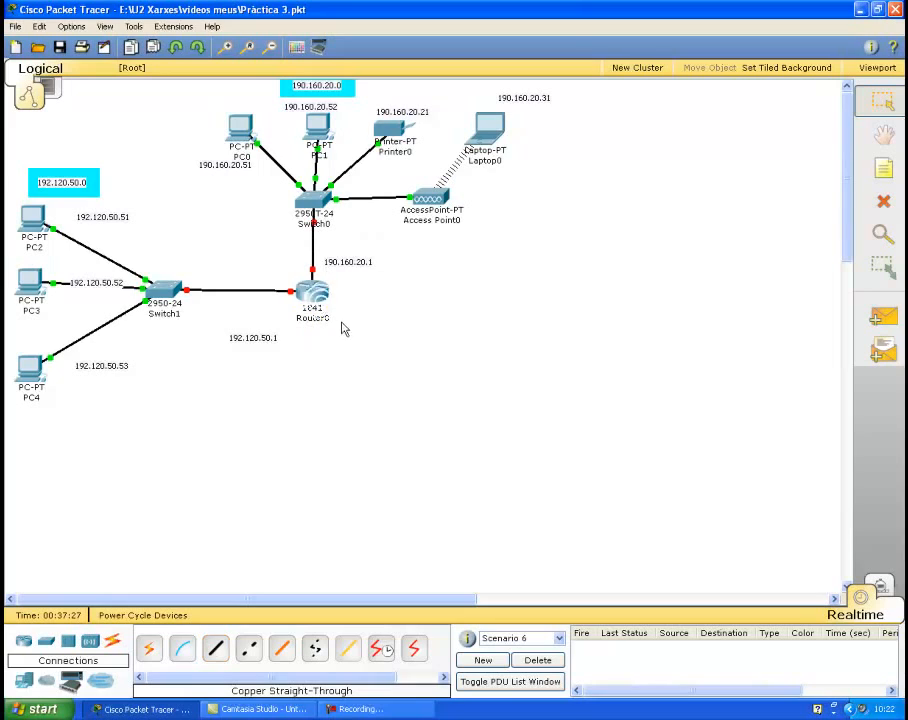
pyautogui.click(340, 309)
# Reposition the 192.120.50.1 and 190.160.20.1 labels close to their respective router links.
pyautogui.moveTo(263, 340); pyautogui.dragTo(264, 311)
pyautogui.click(358, 263)
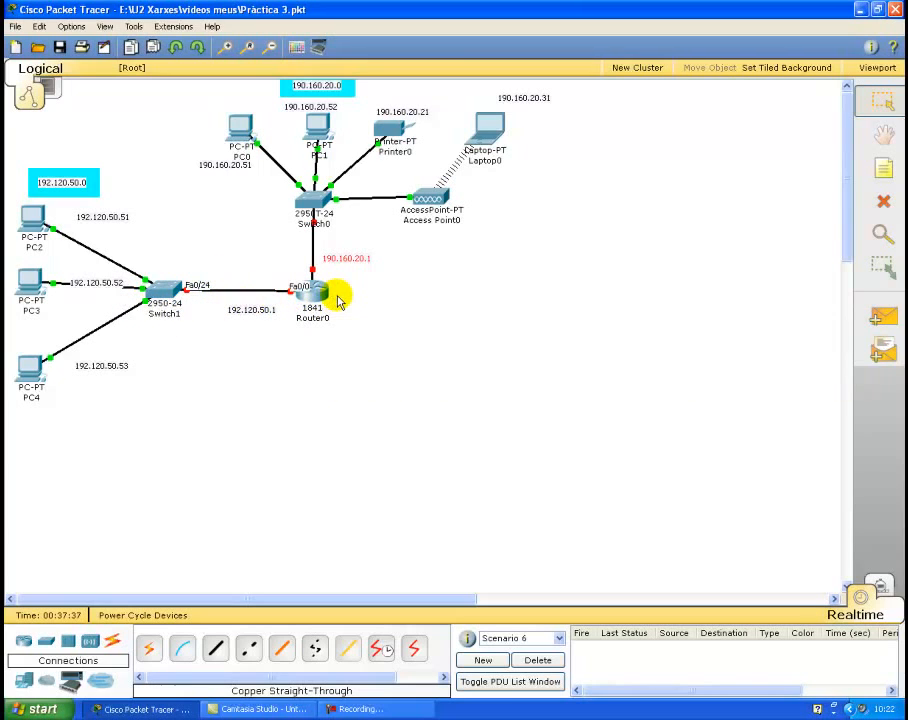
# Configure Router0's FastEthernet0/0 with IP address 192.120.50.1 and subnet mask 255.255.255.0, and turn the port on.
pyautogui.moveTo(318, 300)
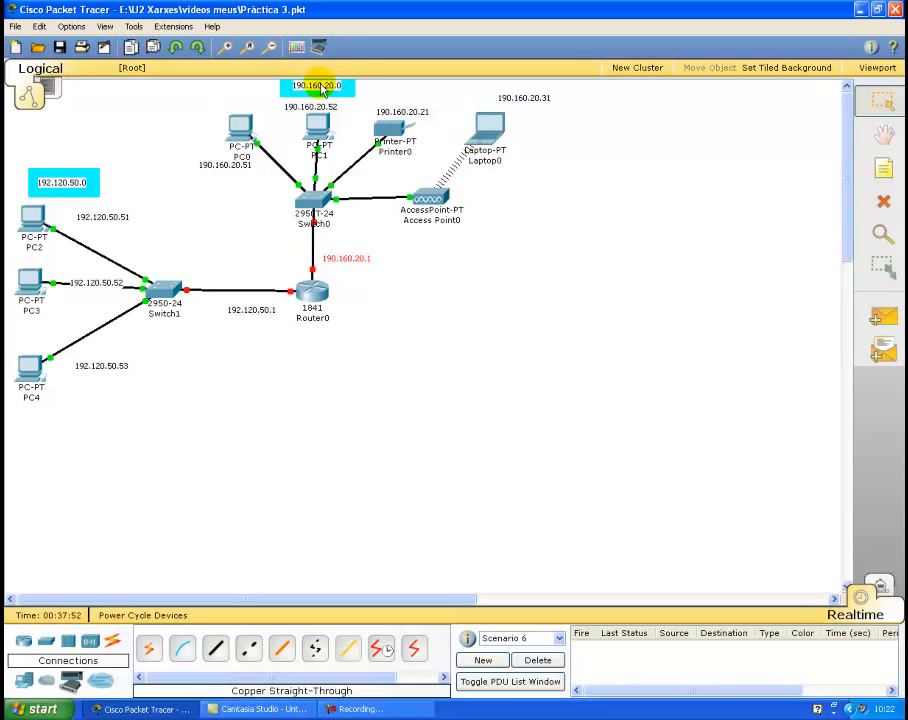
pyautogui.doubleClick(311, 290)
pyautogui.click(102, 53)
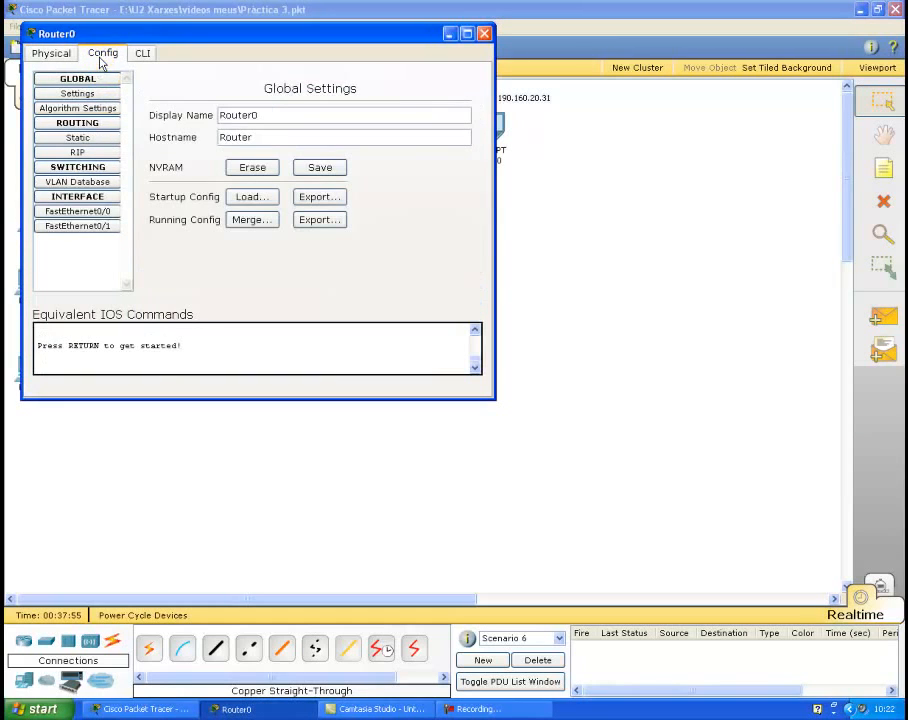
pyautogui.click(86, 214)
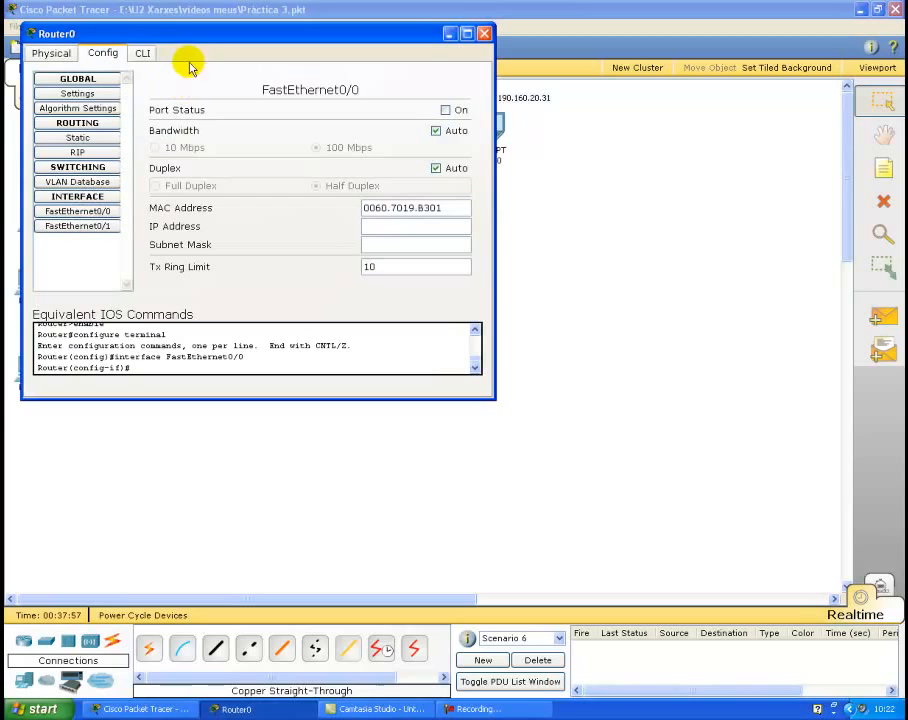
pyautogui.moveTo(199, 33); pyautogui.dragTo(405, 353)
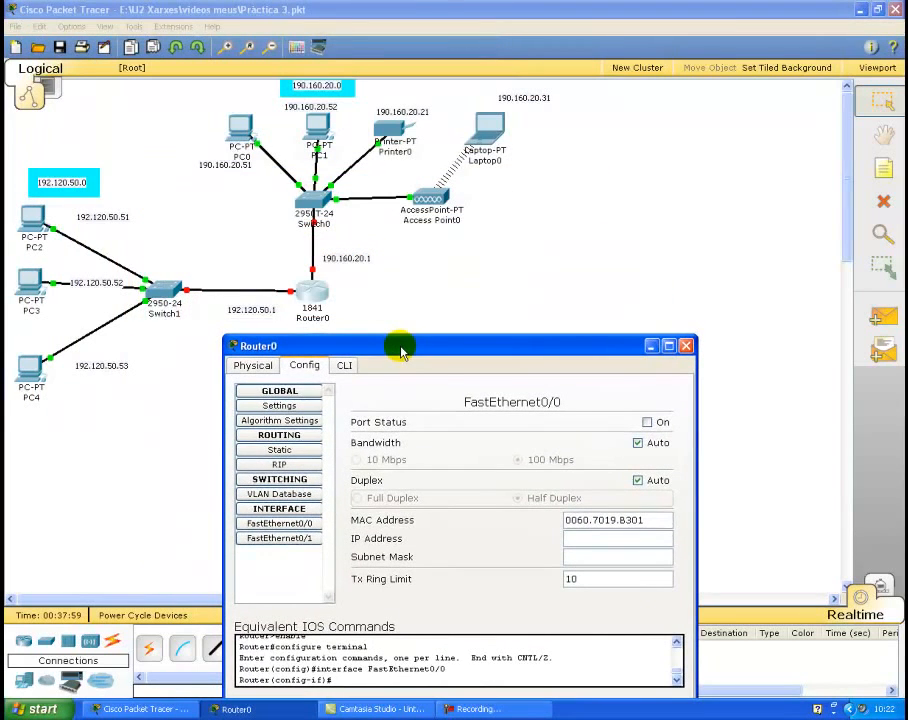
pyautogui.click(597, 537)
pyautogui.write('192.120.50.1')
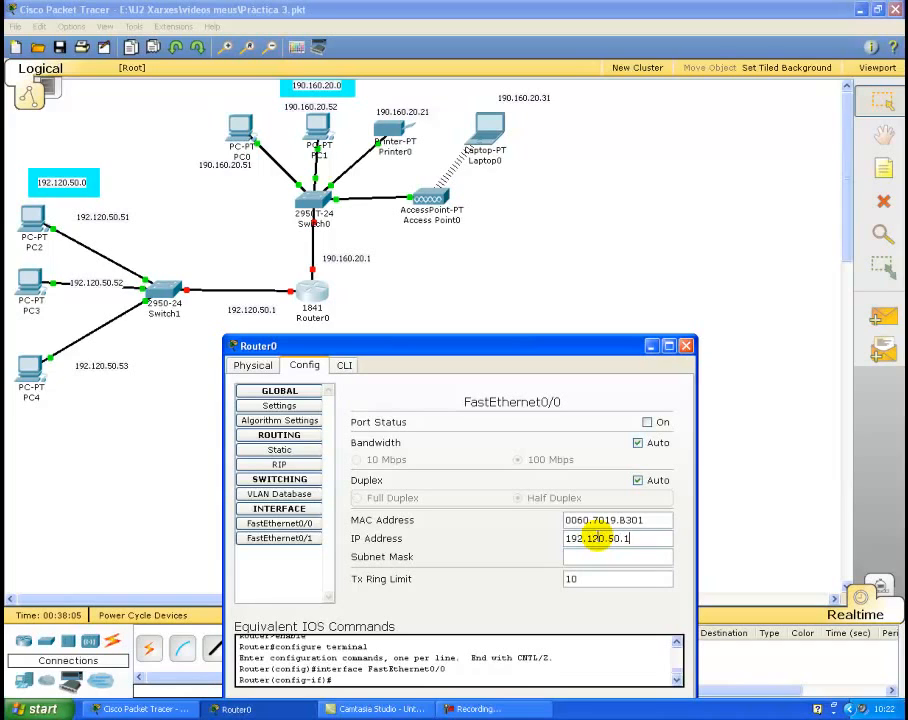
pyautogui.press('Tab')
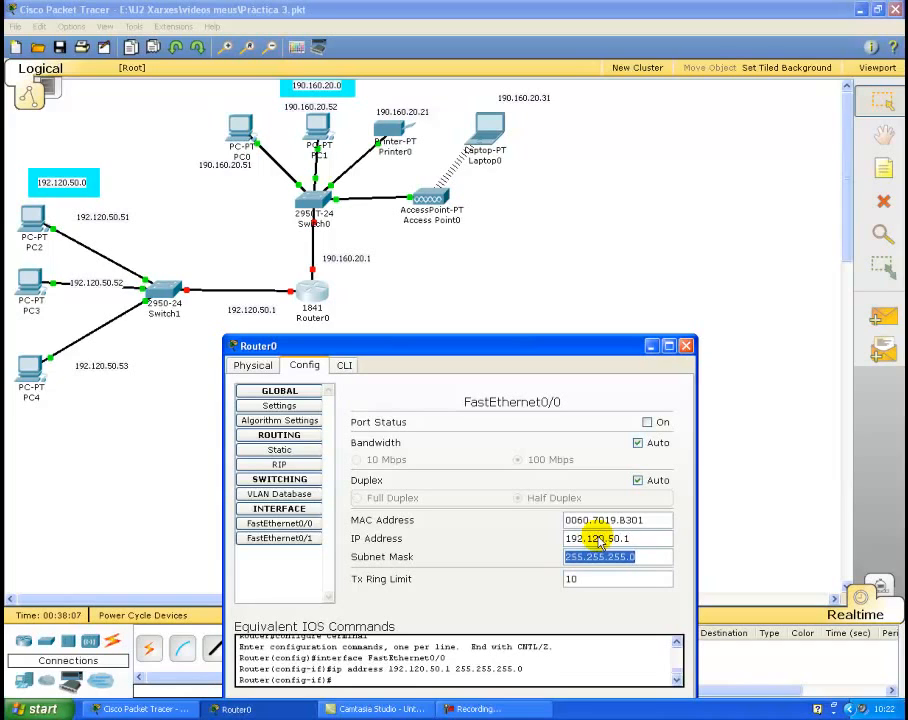
pyautogui.click(647, 422)
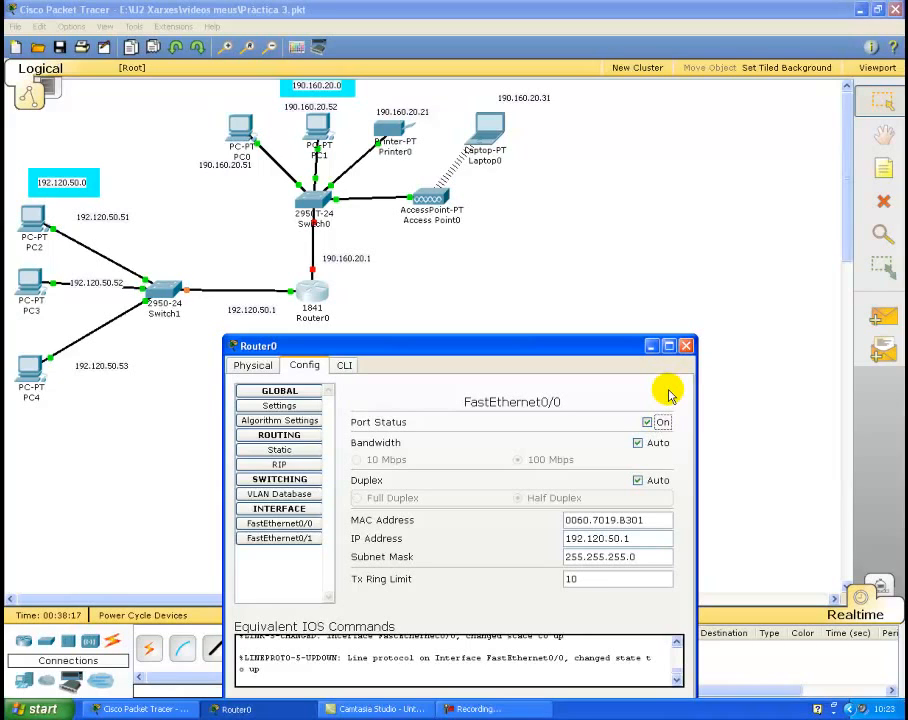
pyautogui.click(686, 346)
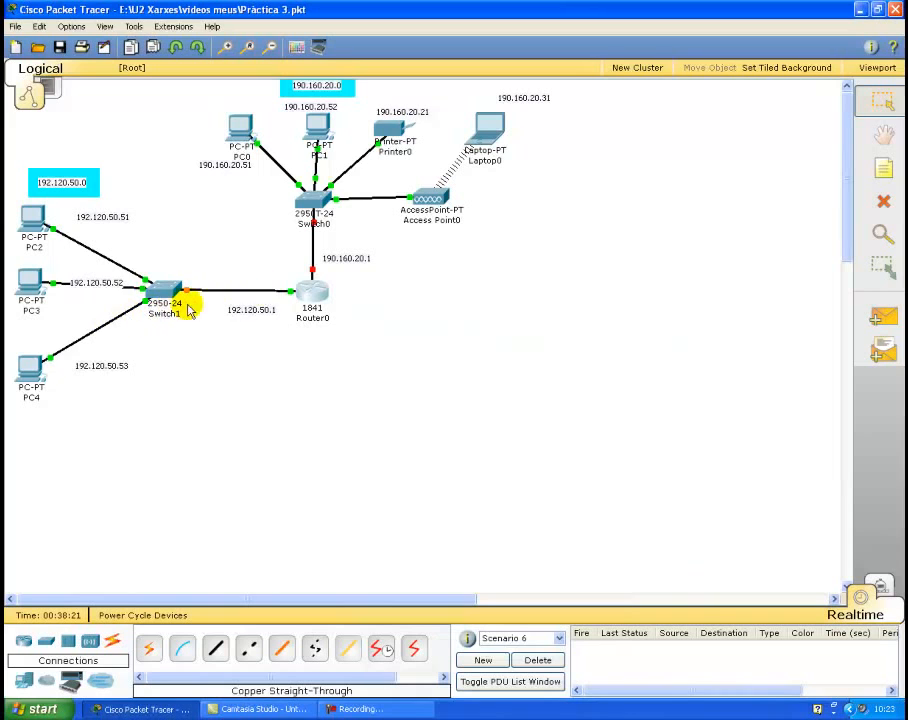
# Configure Router0's FastEthernet0/1 with IP address 190.160.20.1 and subnet mask 255.255.255.0, and turn the port on.
pyautogui.click(308, 285)
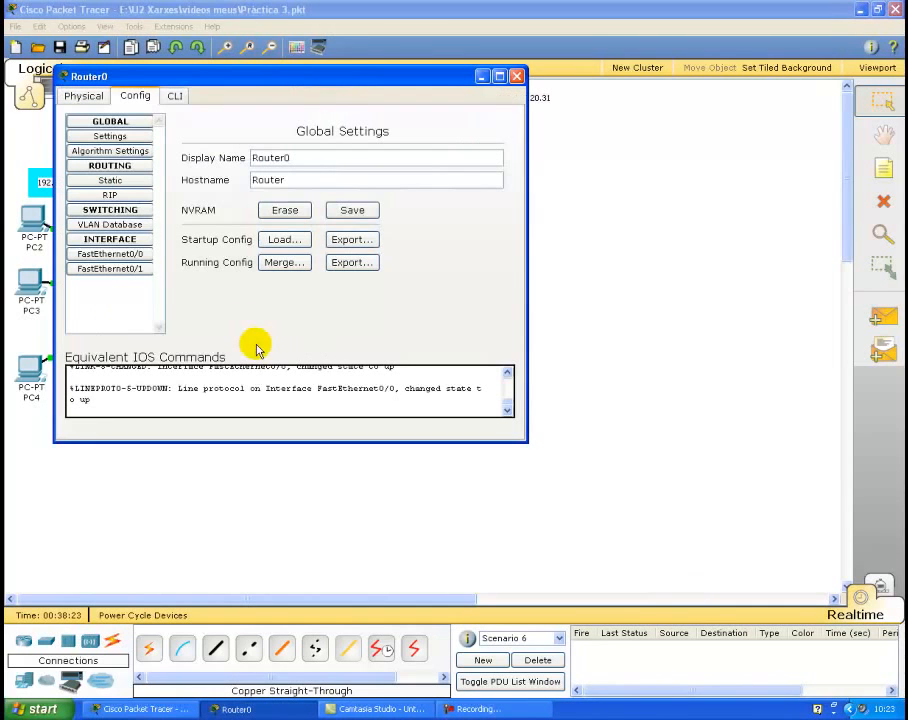
pyautogui.click(140, 269)
pyautogui.moveTo(351, 75); pyautogui.dragTo(513, 381)
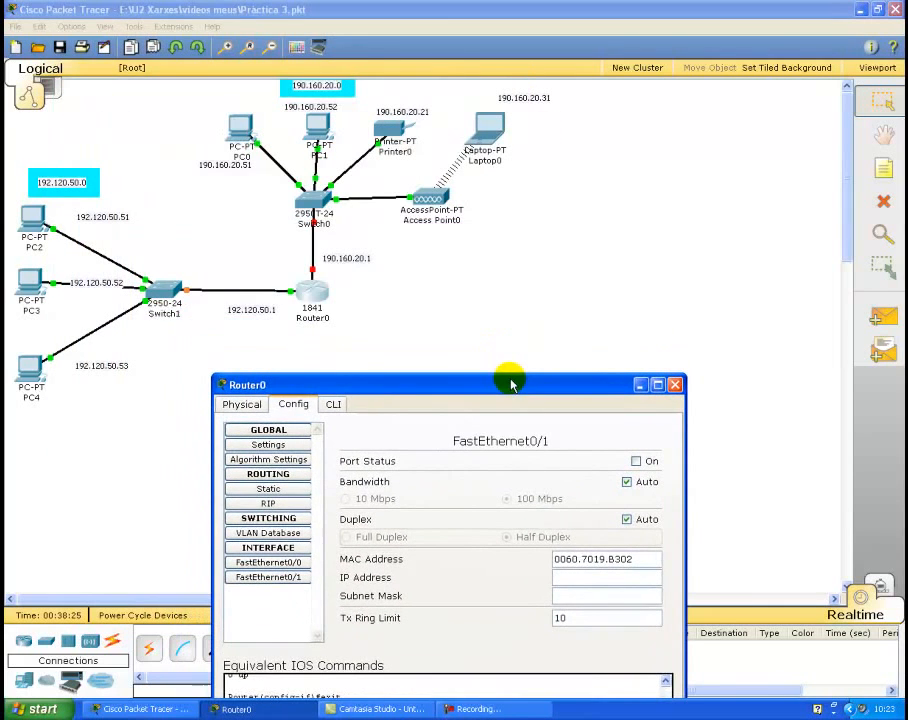
pyautogui.click(578, 581)
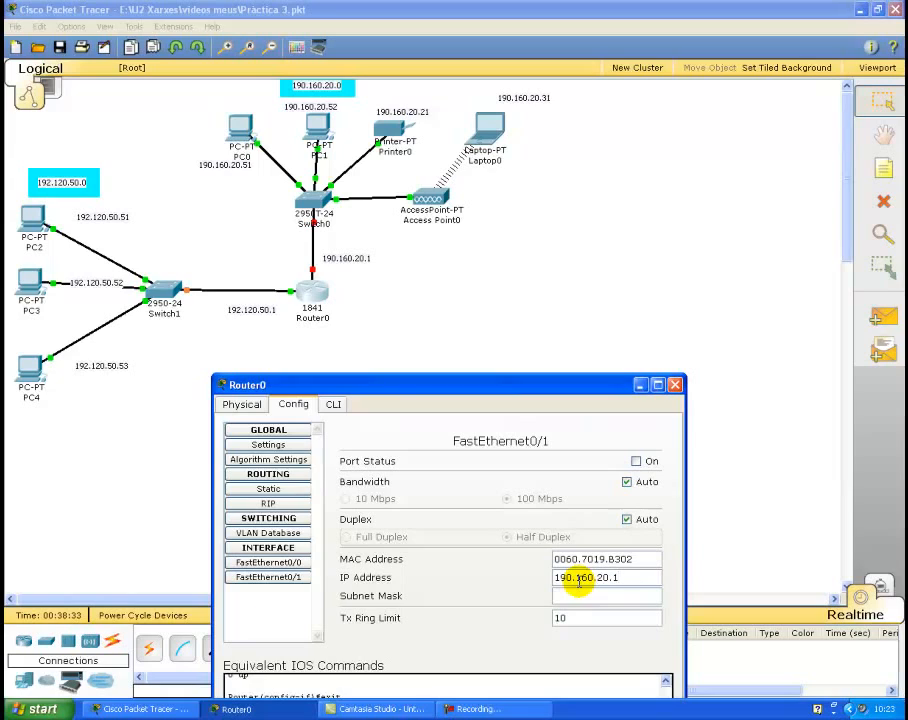
pyautogui.write('190.160.20.1')
pyautogui.press('Tab')
pyautogui.press('End')
pyautogui.press('BackSpace')
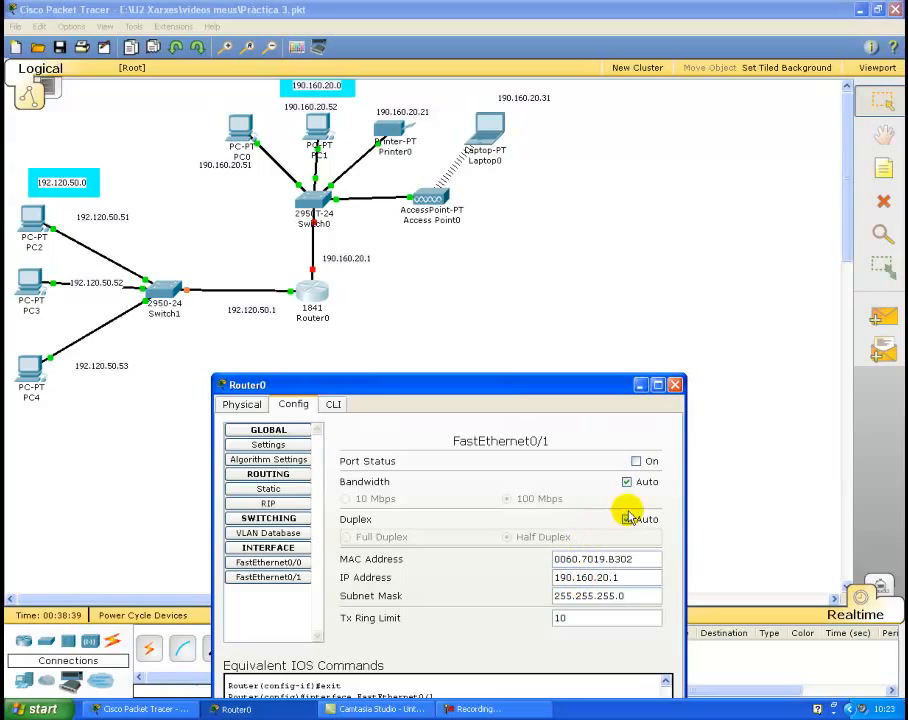
pyautogui.click(636, 461)
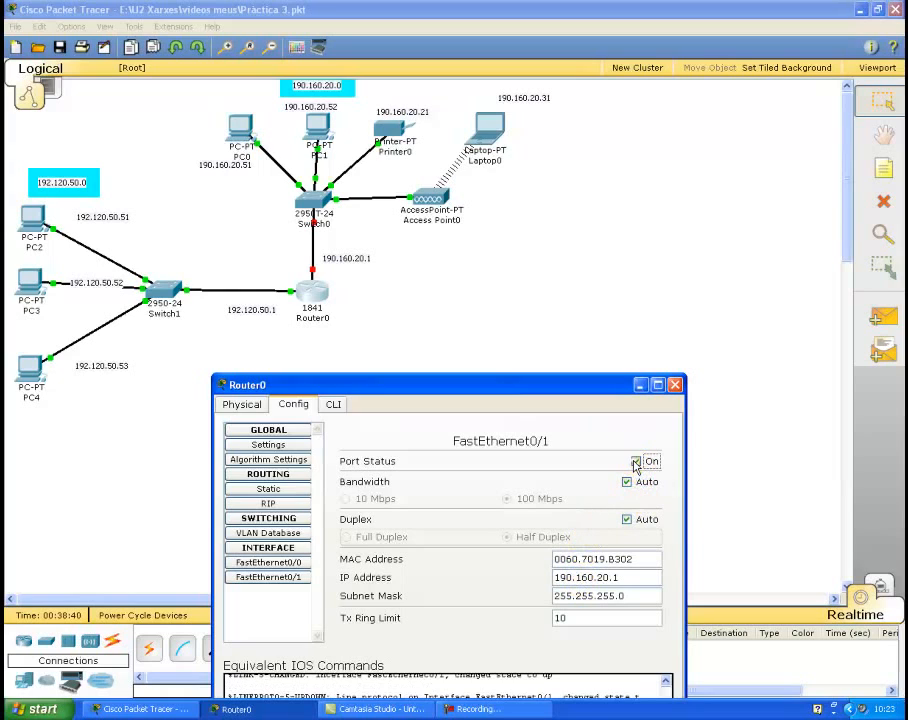
pyautogui.click(675, 384)
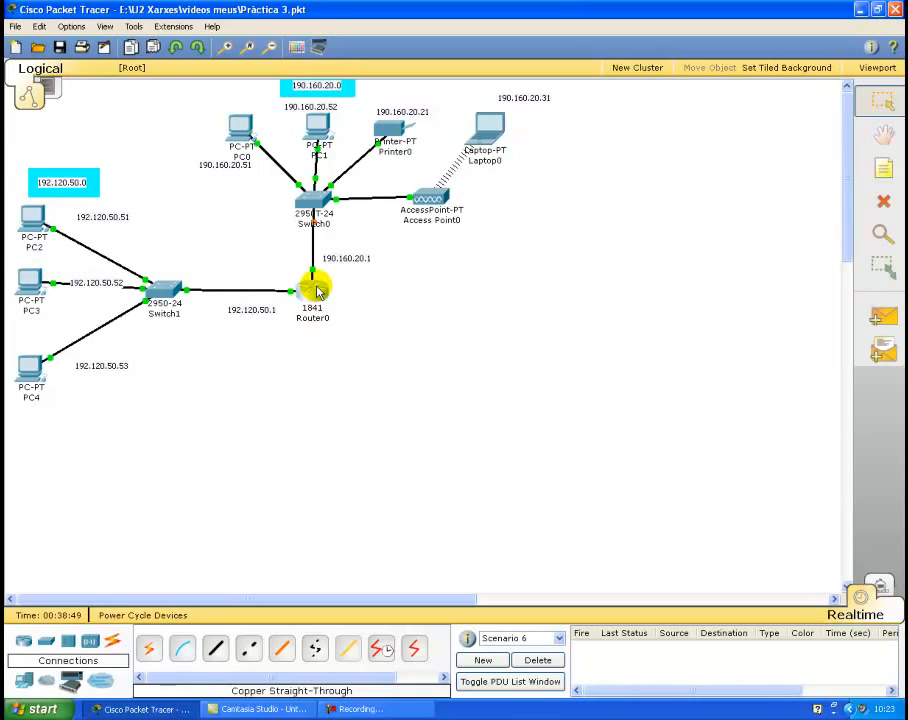
# Send a simple PDU from PC3 to Router0 to test the 192.120.50.0 network's gateway.
pyautogui.click(883, 317)
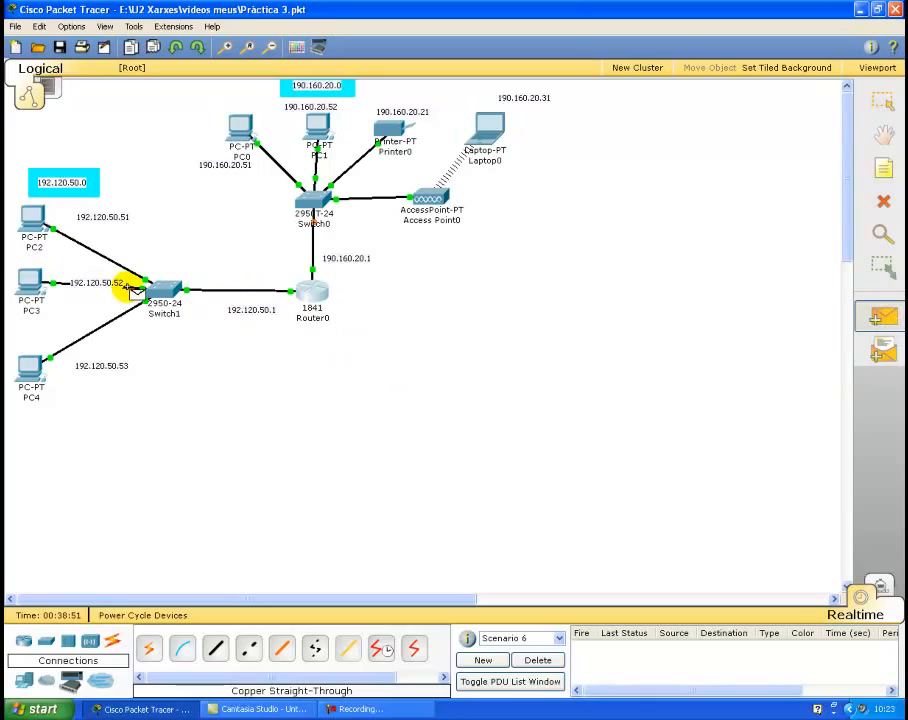
pyautogui.click(30, 285)
pyautogui.click(292, 294)
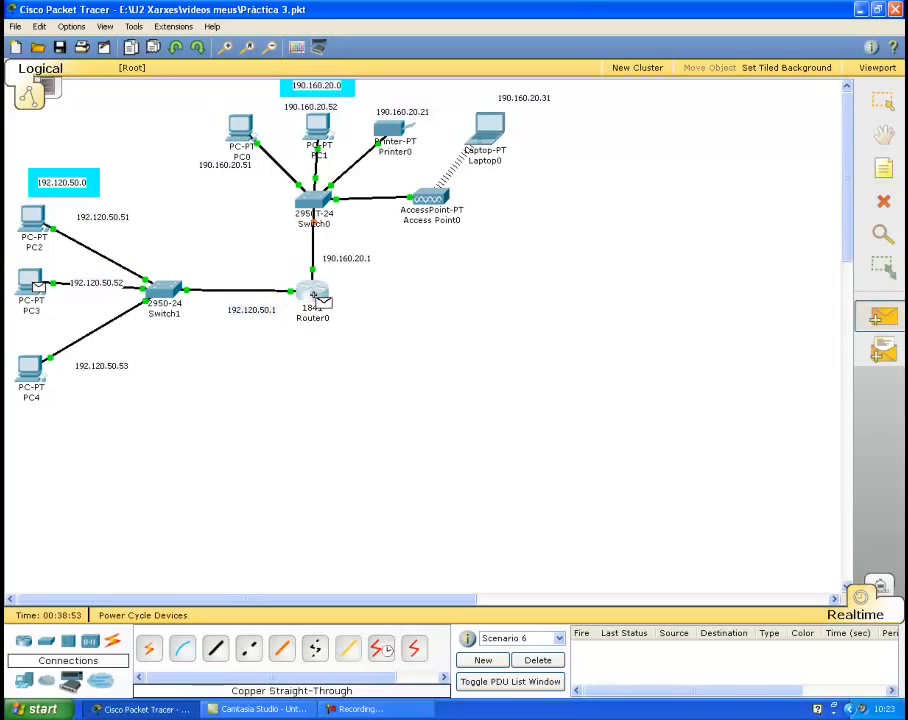
pyautogui.click(313, 294)
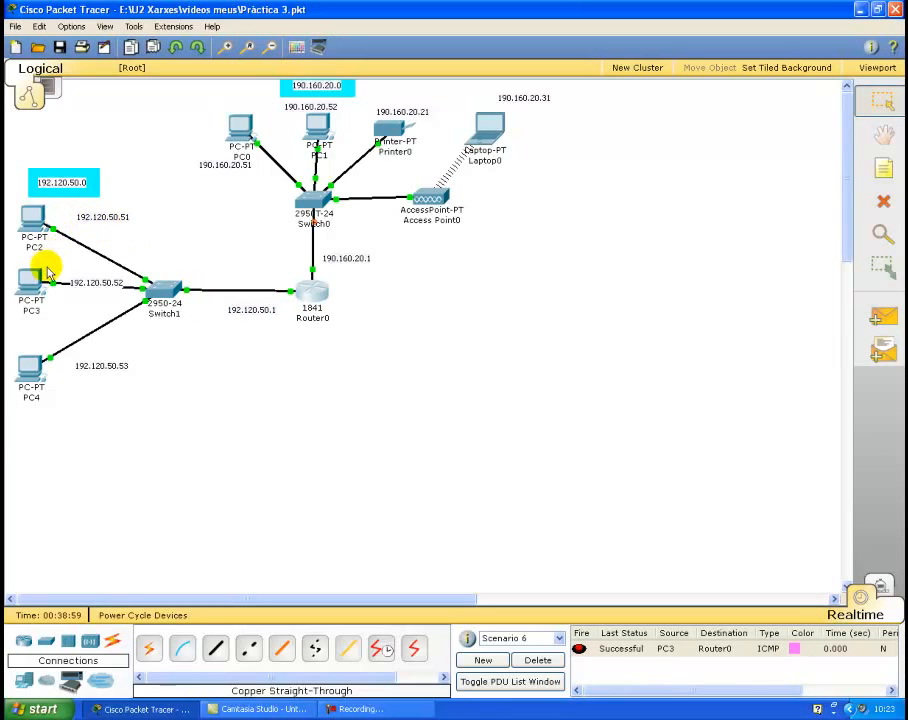
# Send a simple PDU from PC1 to Router0 to test the 190.160.20.0 network's gateway.
pyautogui.moveTo(311, 212)
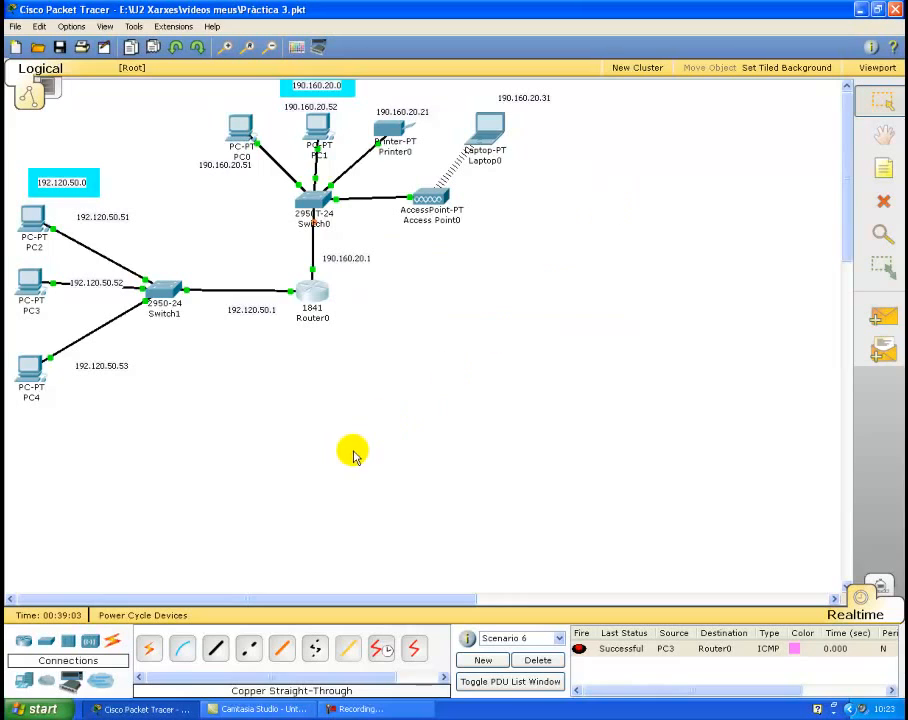
pyautogui.moveTo(311, 289)
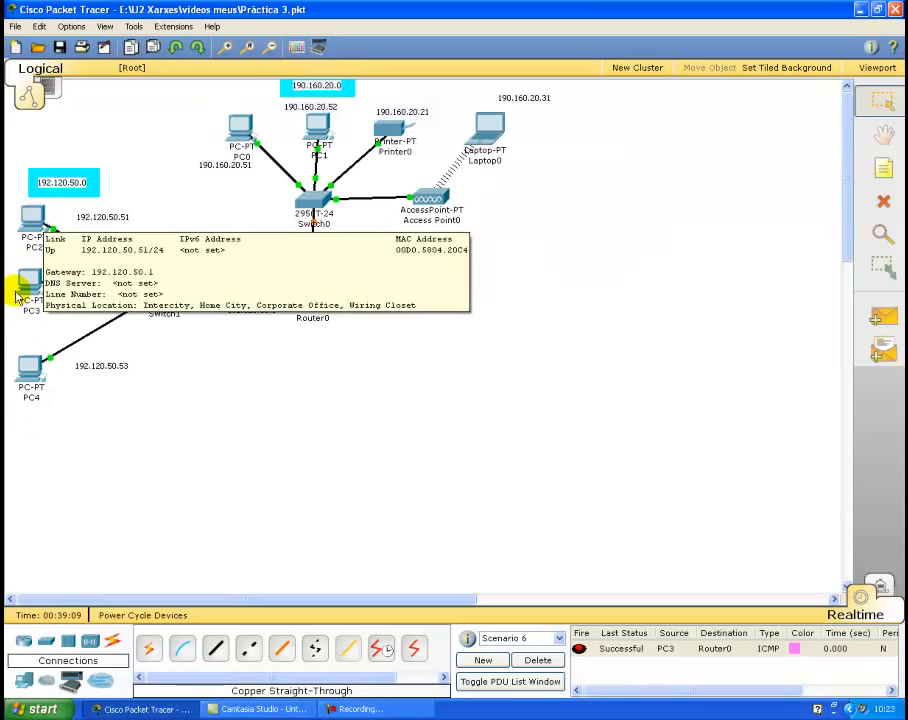
pyautogui.moveTo(40, 397)
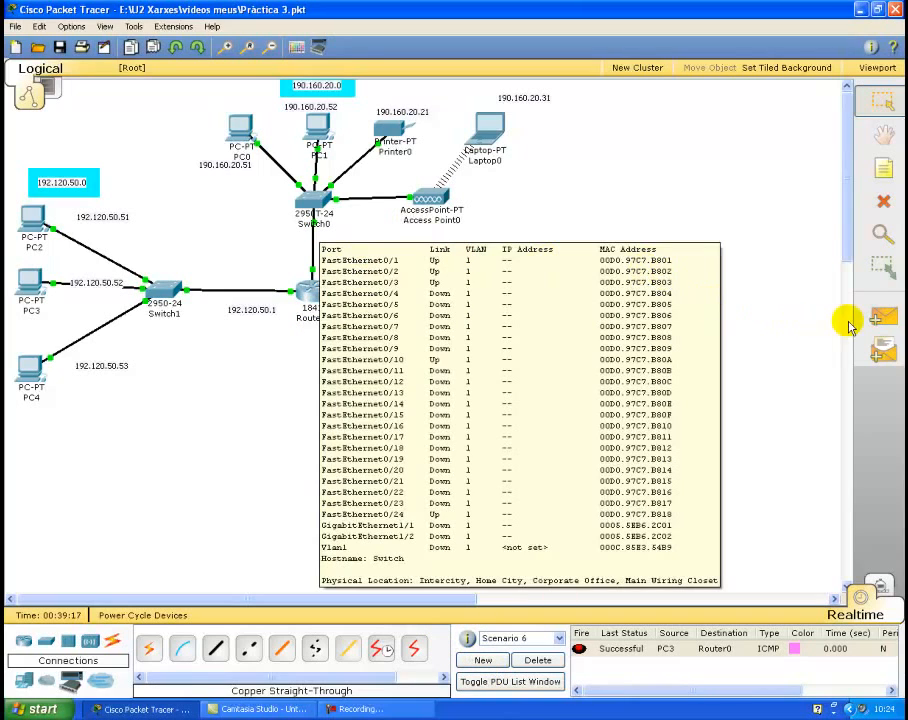
pyautogui.click(880, 318)
pyautogui.click(318, 126)
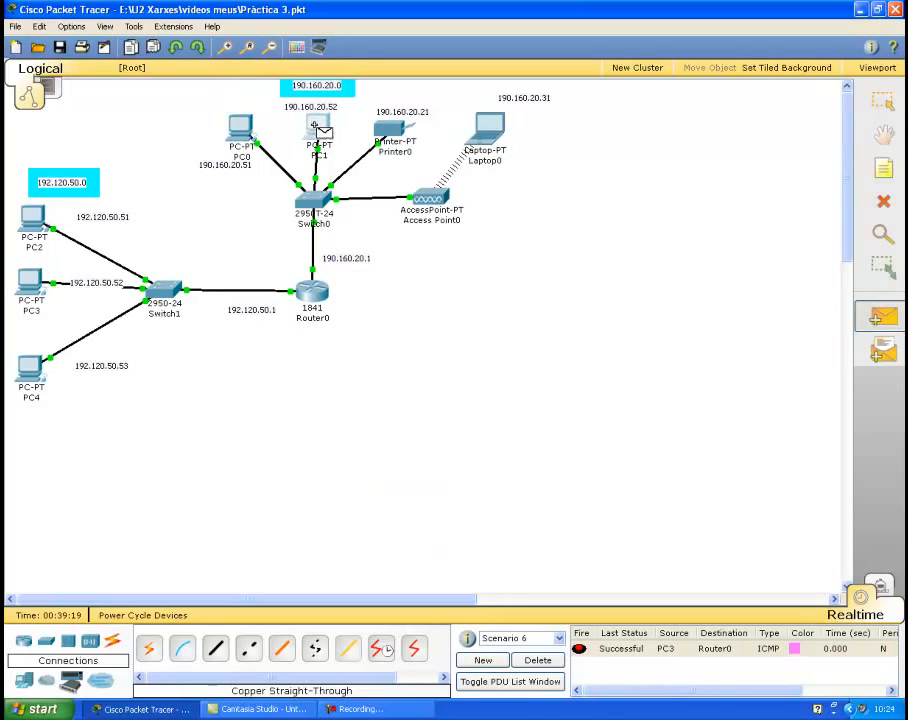
pyautogui.click(311, 291)
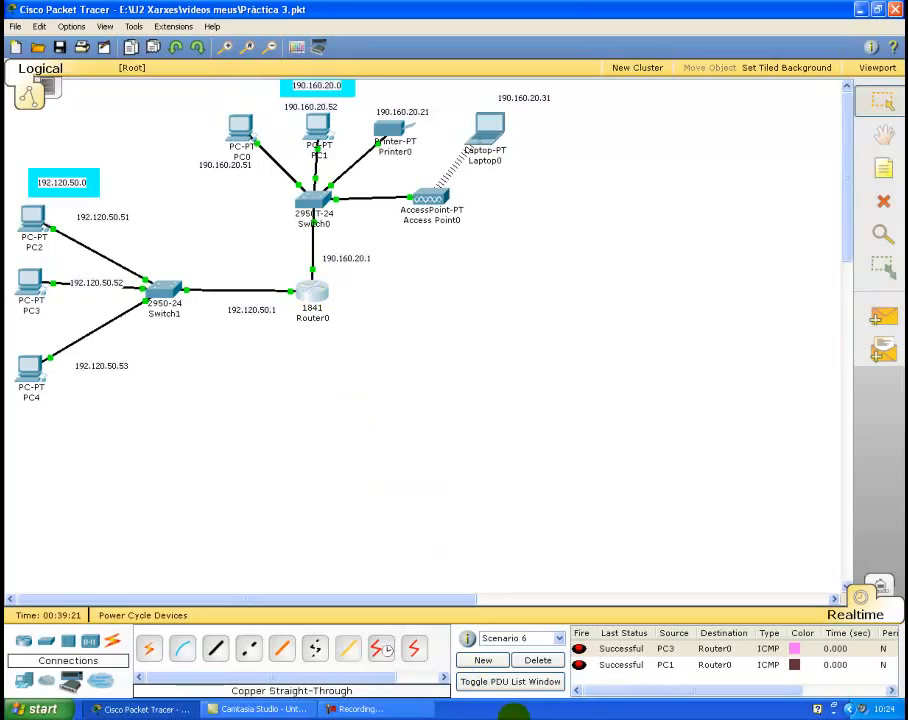
# Create a new scenario, send a simple PDU from PC2 to PC0 across the router, and fire it a second time.
pyautogui.click(482, 661)
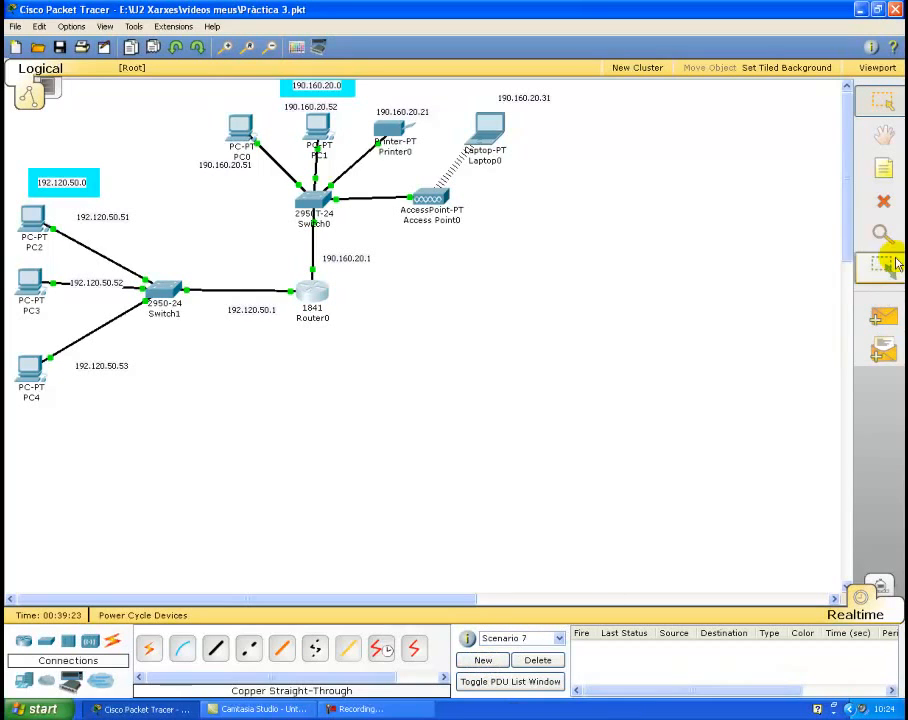
pyautogui.click(883, 318)
pyautogui.click(28, 218)
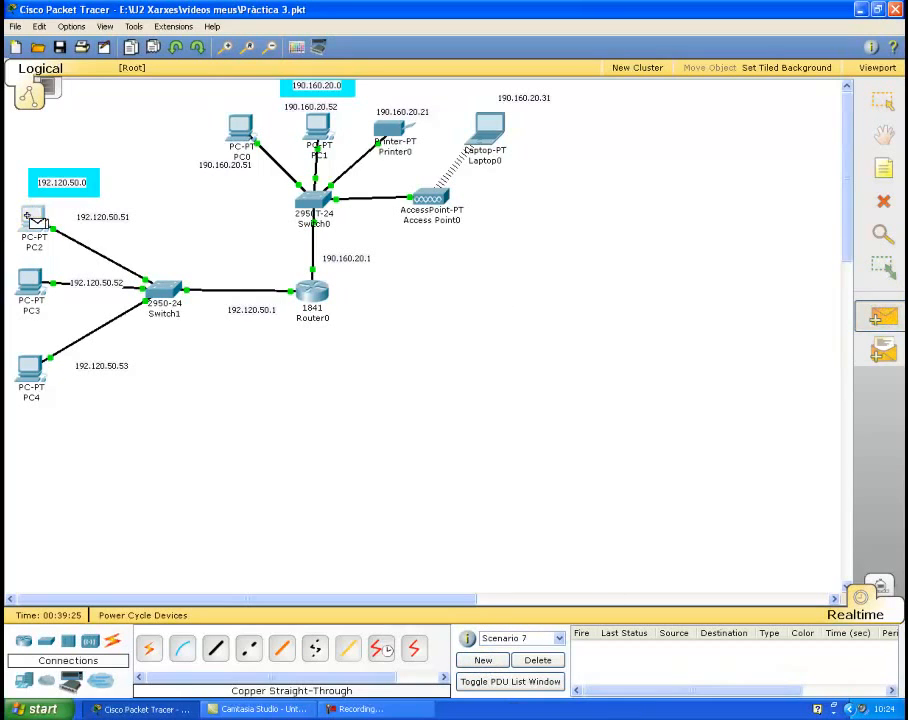
pyautogui.click(242, 143)
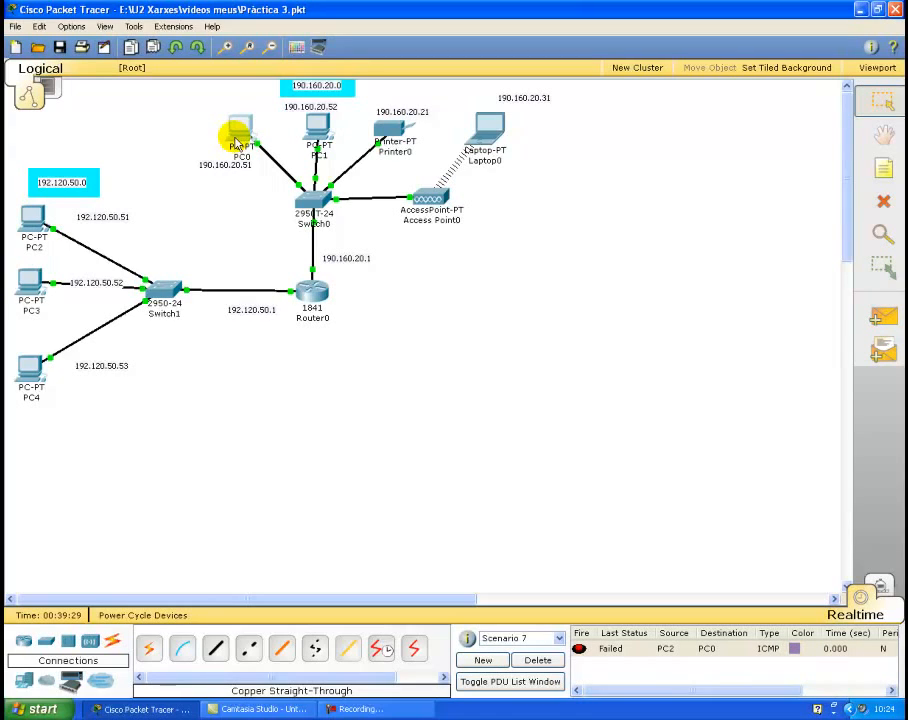
pyautogui.click(580, 649)
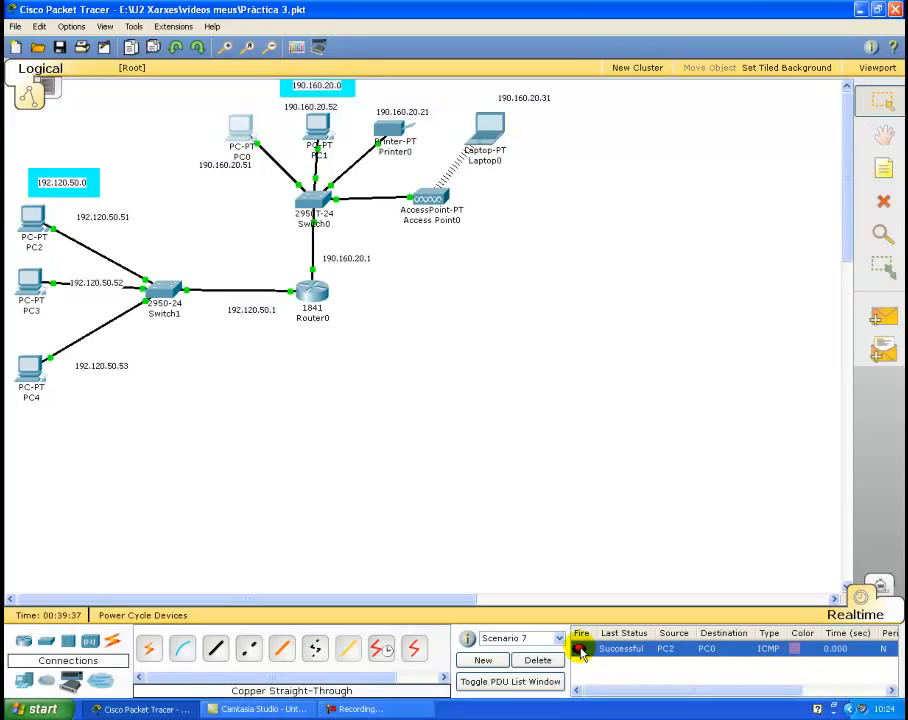
# Send a simple PDU from Laptop0 to PC4 across the router and fire it again.
pyautogui.click(880, 314)
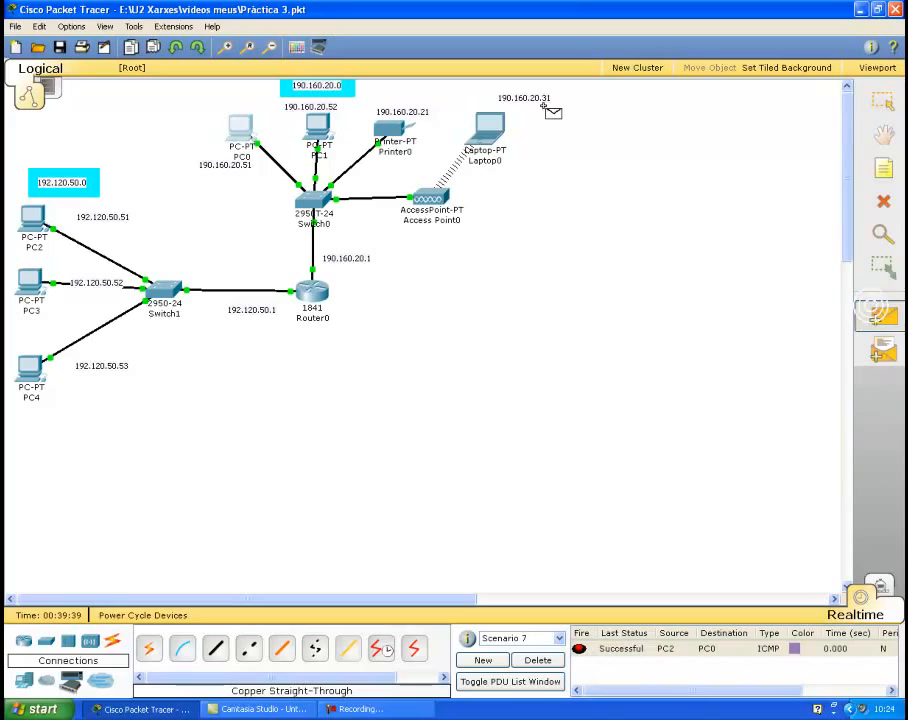
pyautogui.click(492, 124)
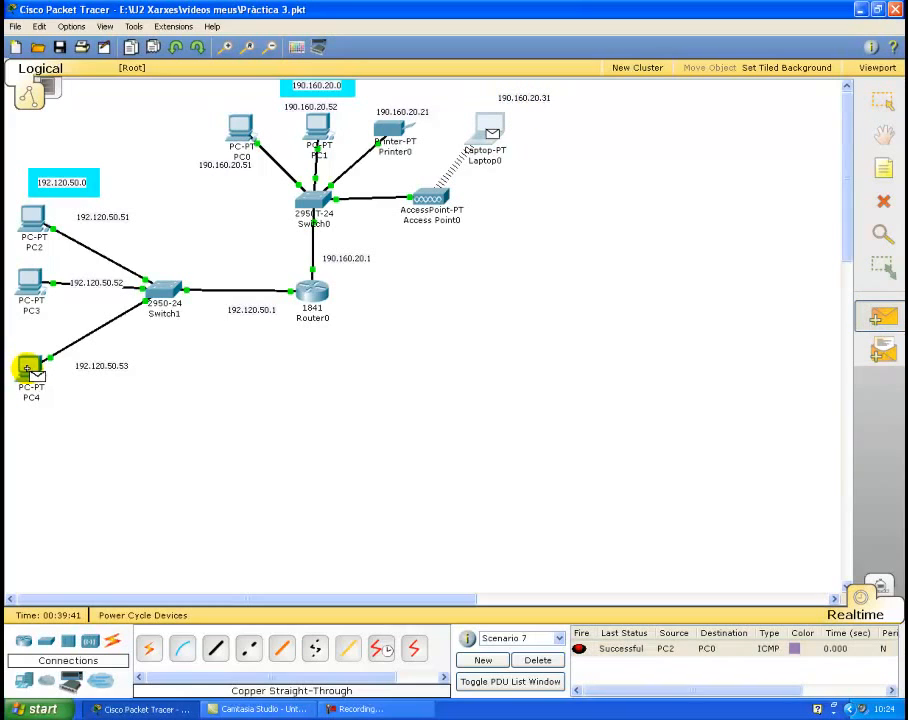
pyautogui.click(30, 370)
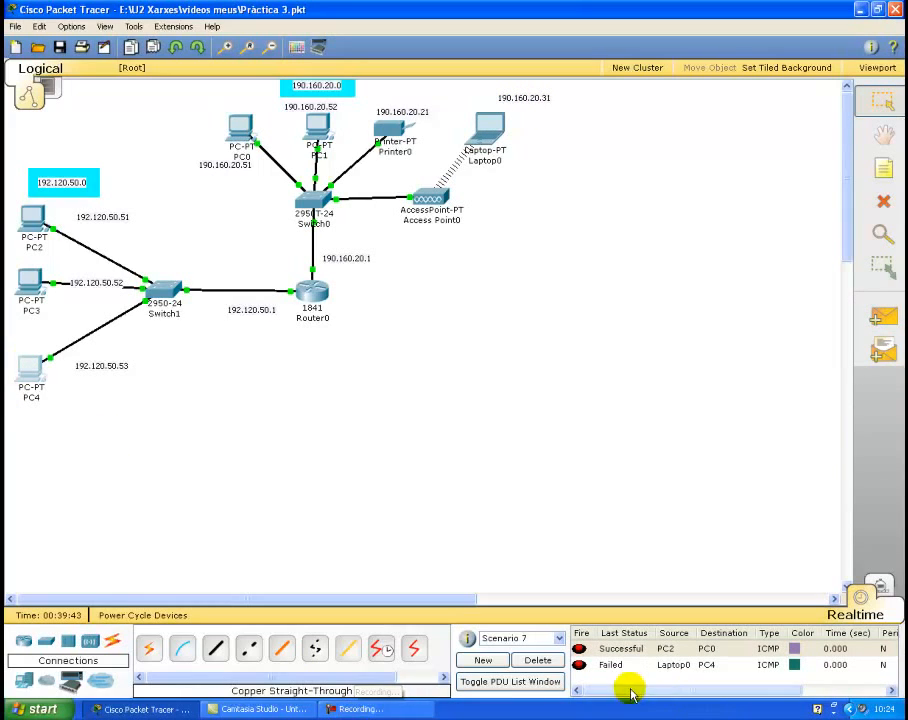
pyautogui.click(579, 665)
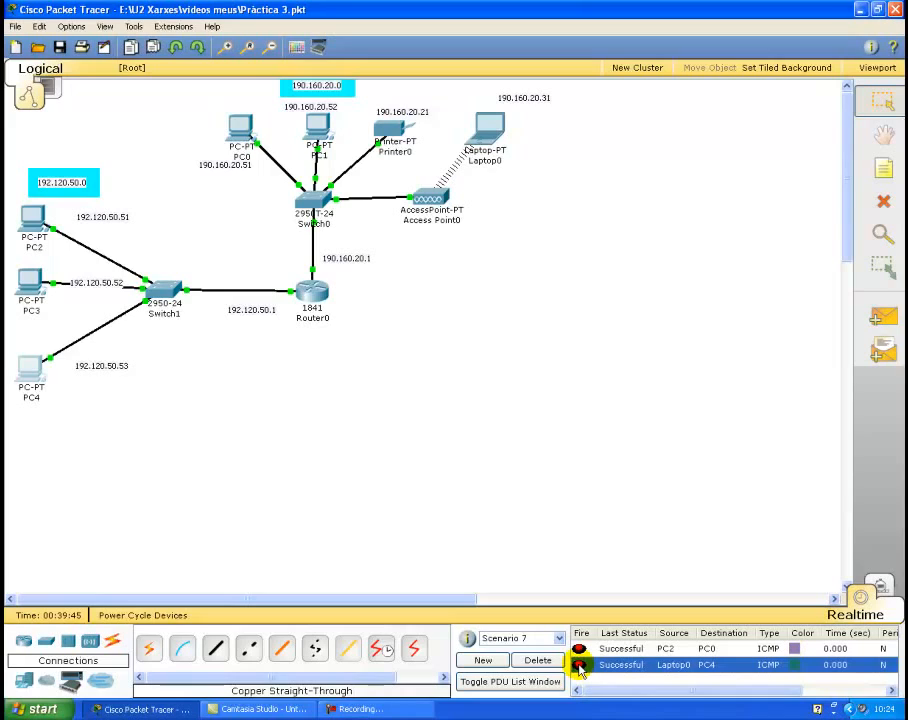